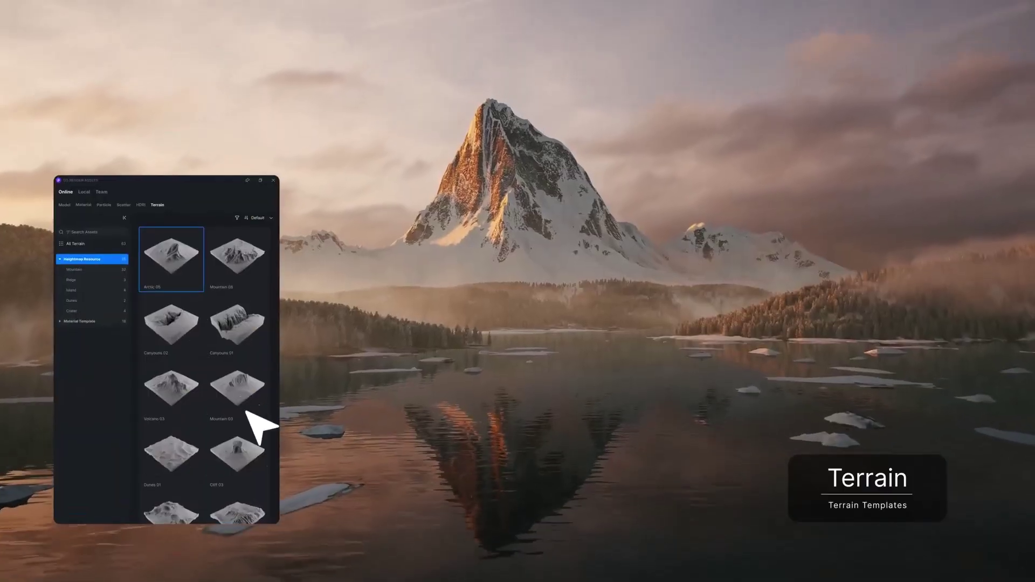
click(237, 378)
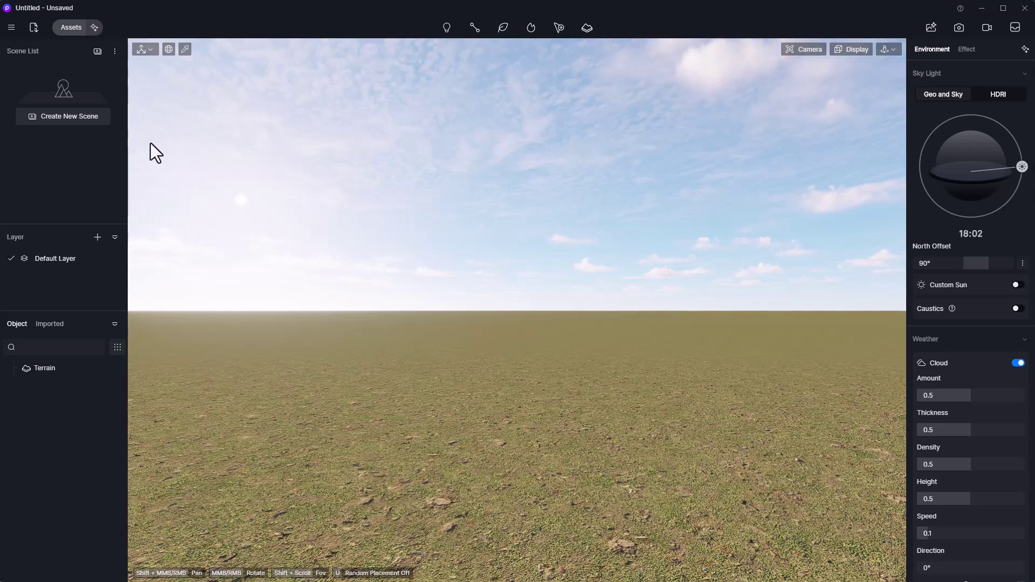
Open the asset library, widen its window over the viewport and show the online Terrain assets.
click(66, 29)
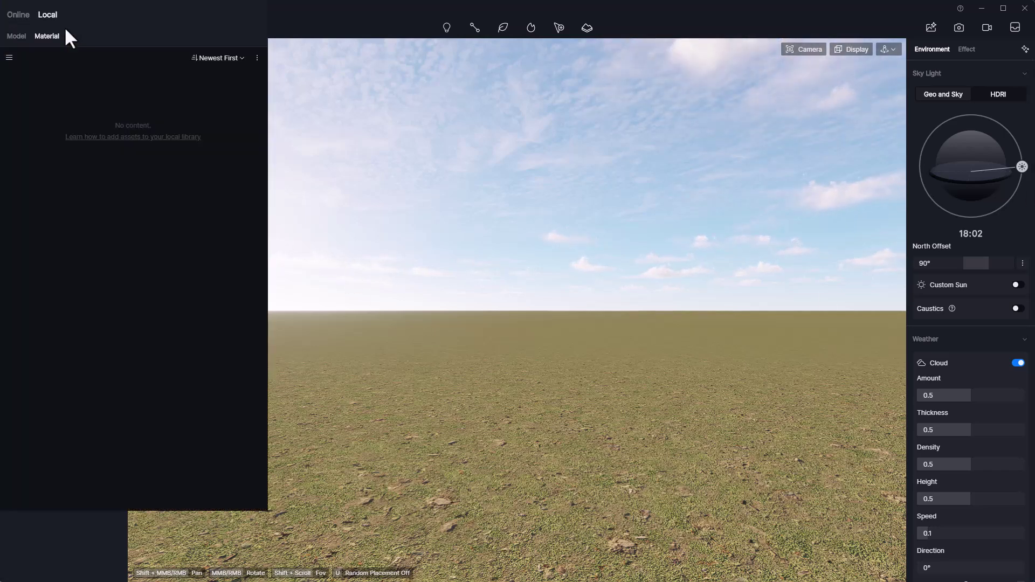
drag(110, 3, 237, 45)
click(148, 67)
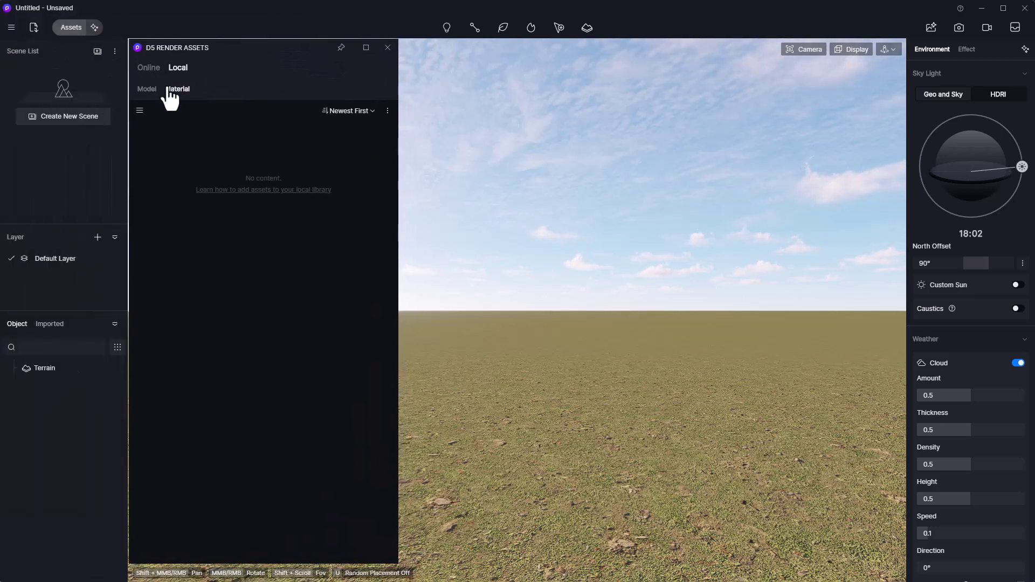
click(139, 110)
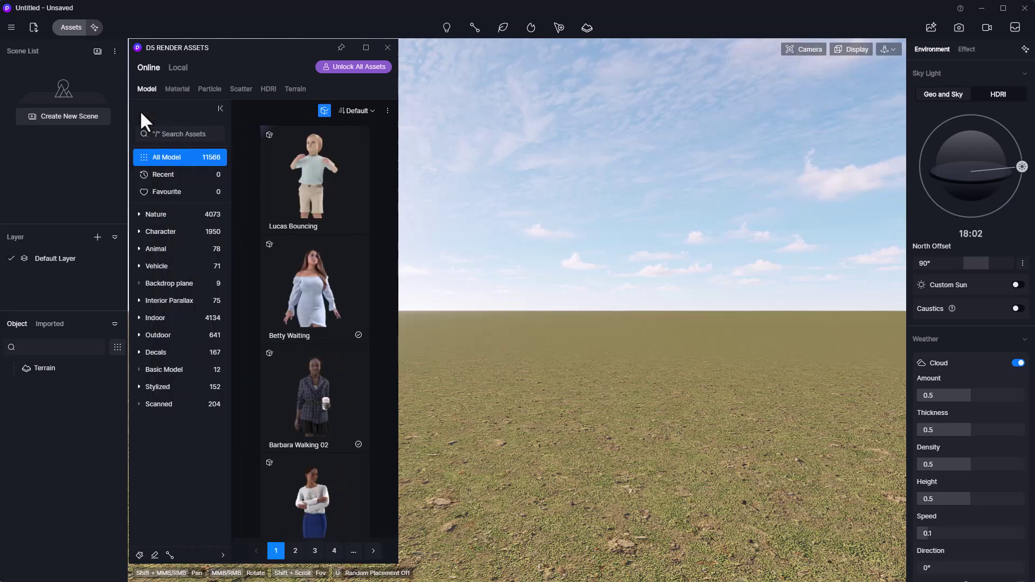
drag(397, 340, 520, 344)
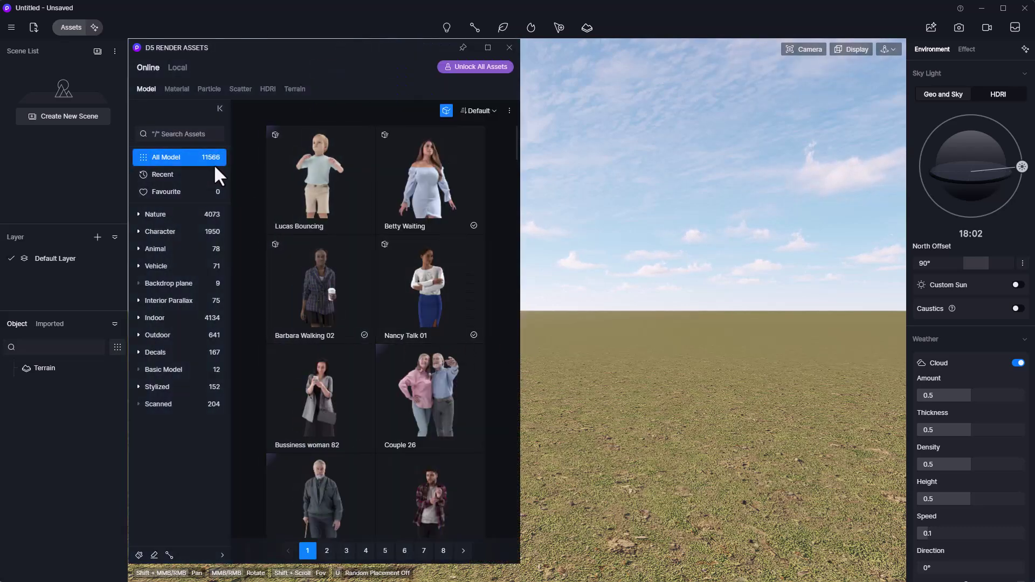
click(298, 91)
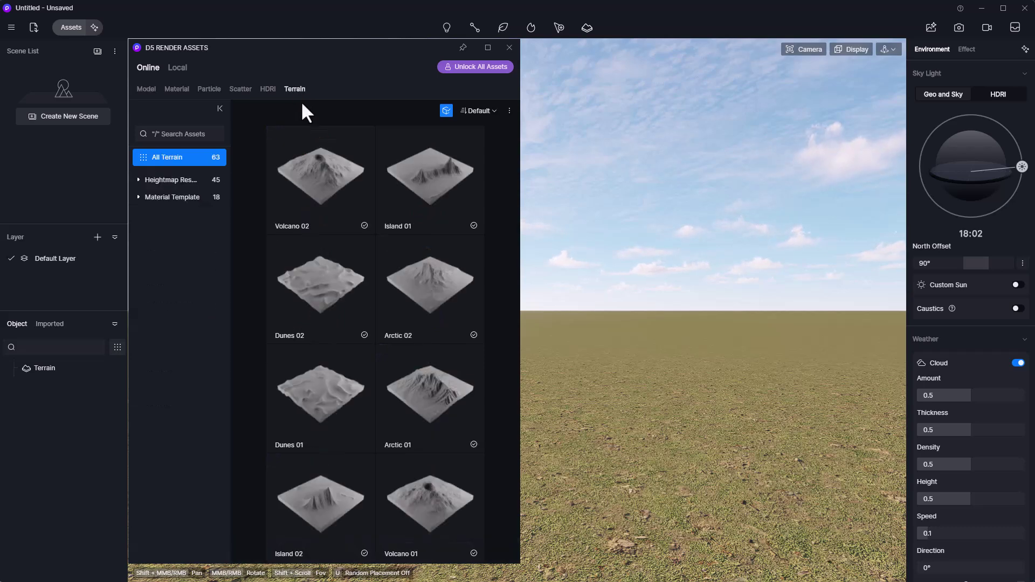
View the terrain assets without the Free Only filter, restore the filter and close the asset library.
click(447, 111)
click(415, 149)
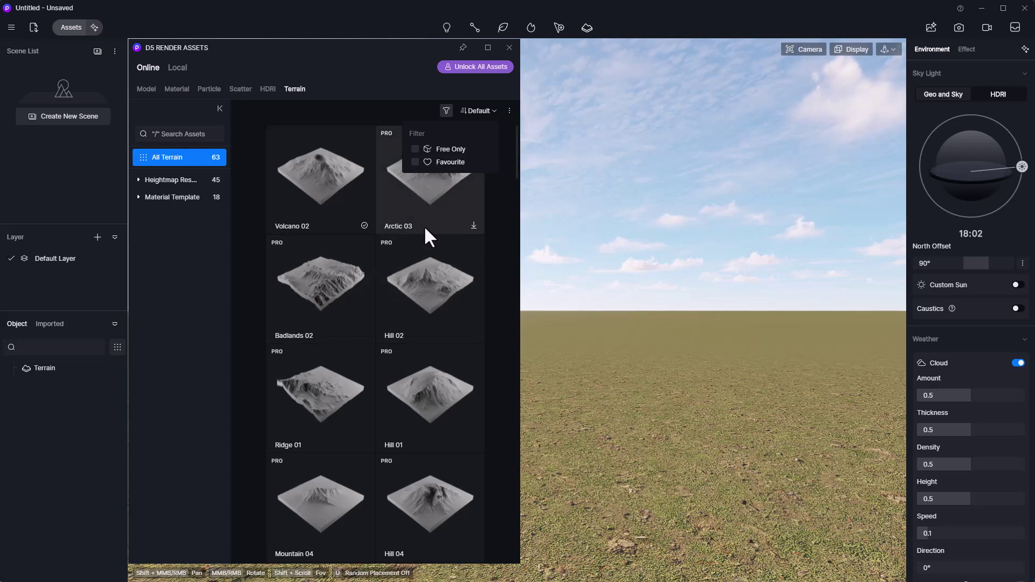
click(445, 151)
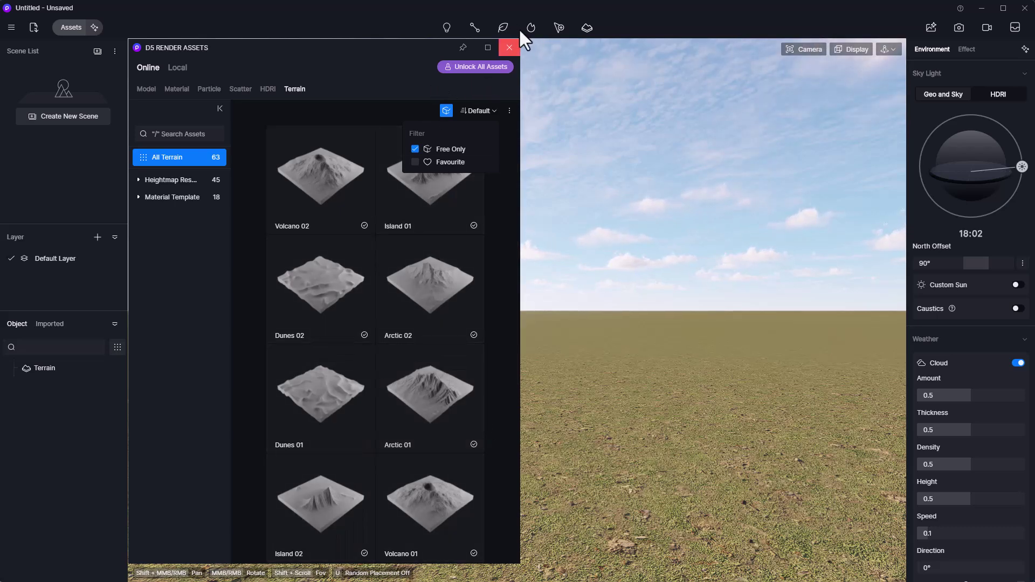
click(510, 48)
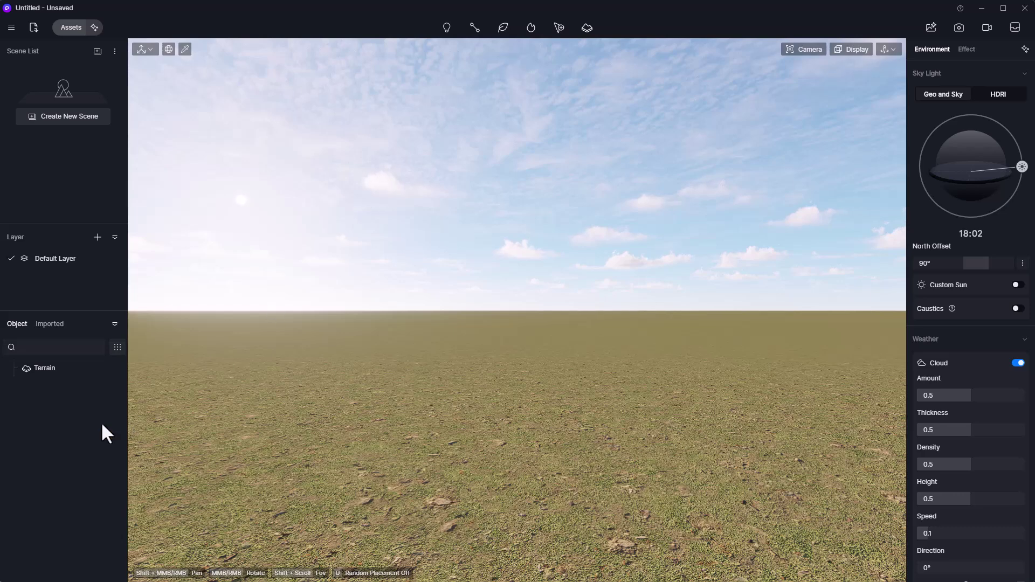
Raise a cluster of rugged hills on the flat terrain with the upward sculpt brush and an irregular, cloudy brush texture.
click(62, 371)
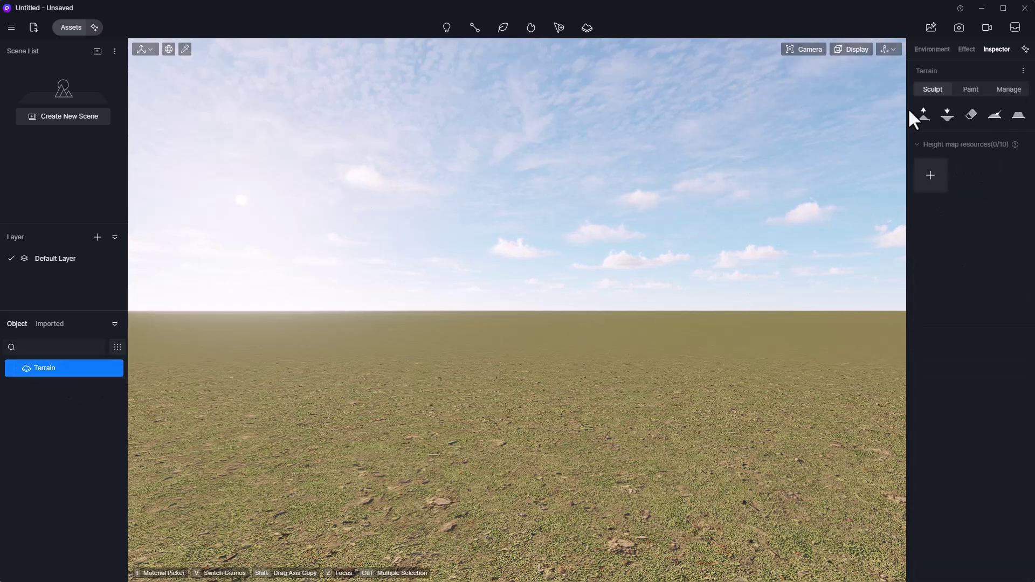
click(918, 120)
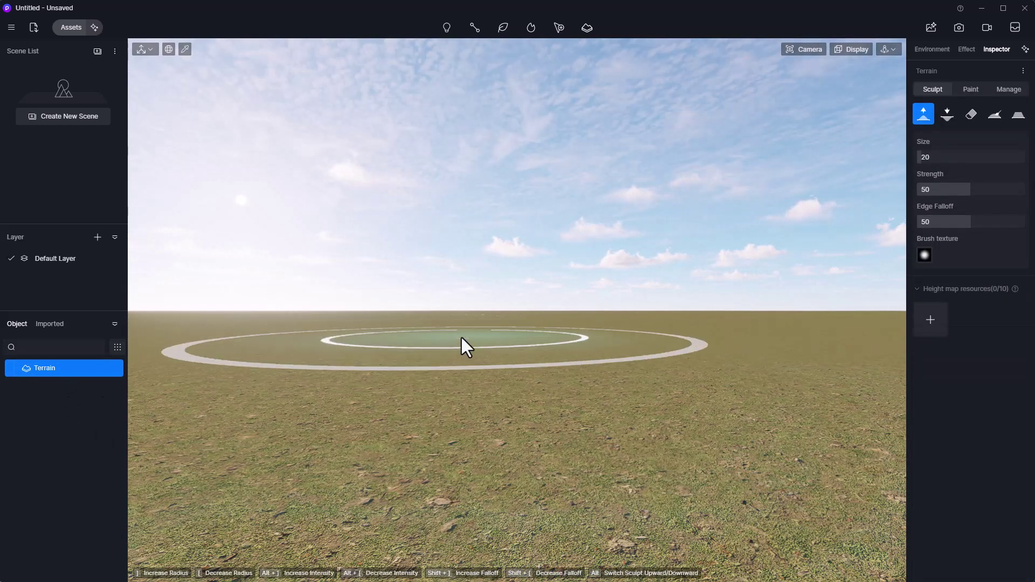
click(923, 256)
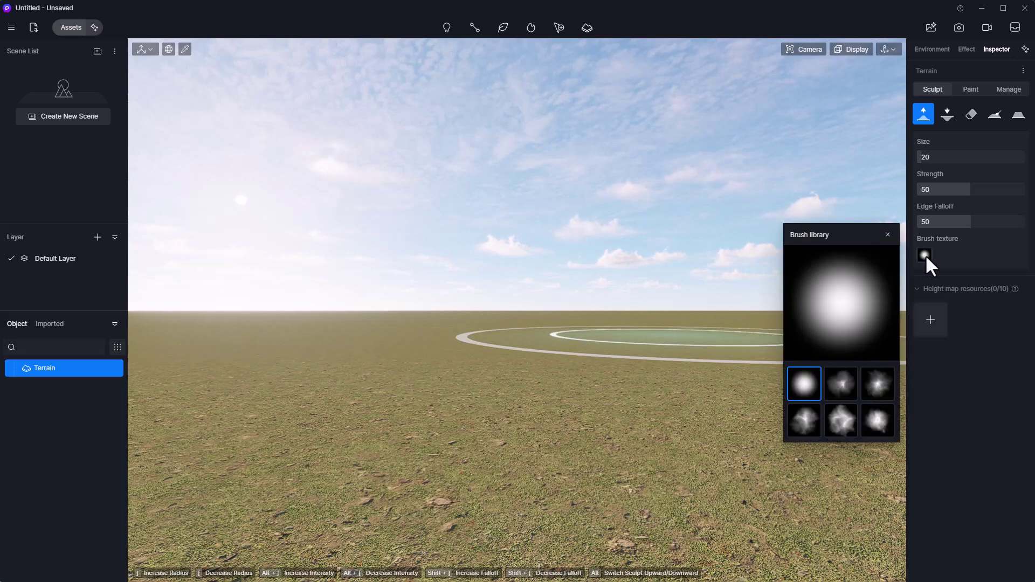
click(841, 419)
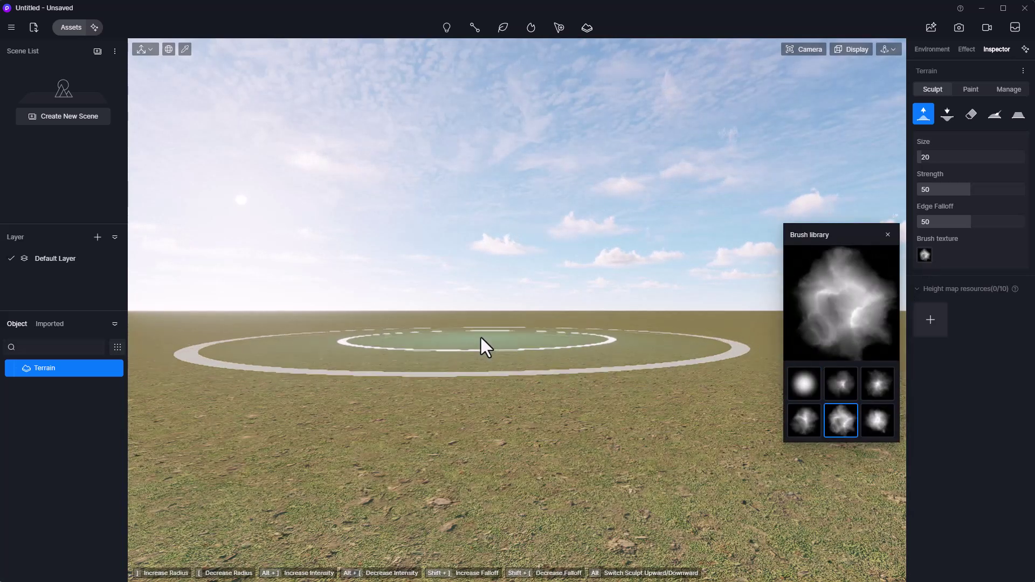
right_drag(490, 341, 474, 464)
mouse_move(489, 381)
mouse_down()
mouse_move(324, 342)
mouse_move(571, 317)
mouse_move(438, 343)
mouse_move(610, 367)
mouse_move(435, 428)
mouse_move(662, 377)
mouse_move(460, 403)
mouse_move(694, 397)
mouse_move(269, 412)
mouse_move(532, 462)
mouse_up()
mouse_move(780, 414)
mouse_down()
mouse_move(714, 411)
mouse_move(629, 453)
mouse_move(577, 451)
mouse_up()
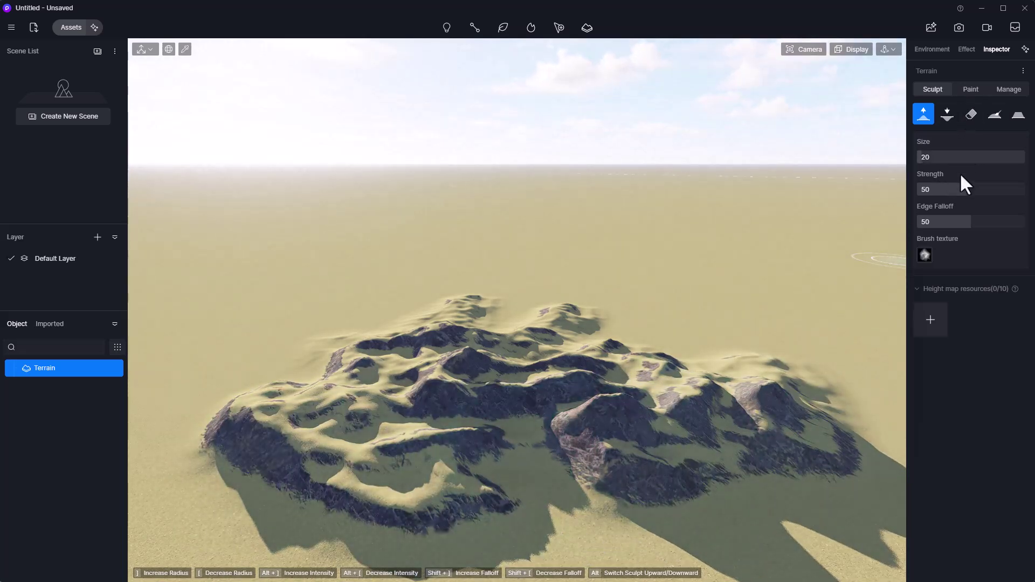
Switch the sculpt brush to the soft round texture and raise smooth mounds along one end of the hills.
click(925, 254)
click(803, 383)
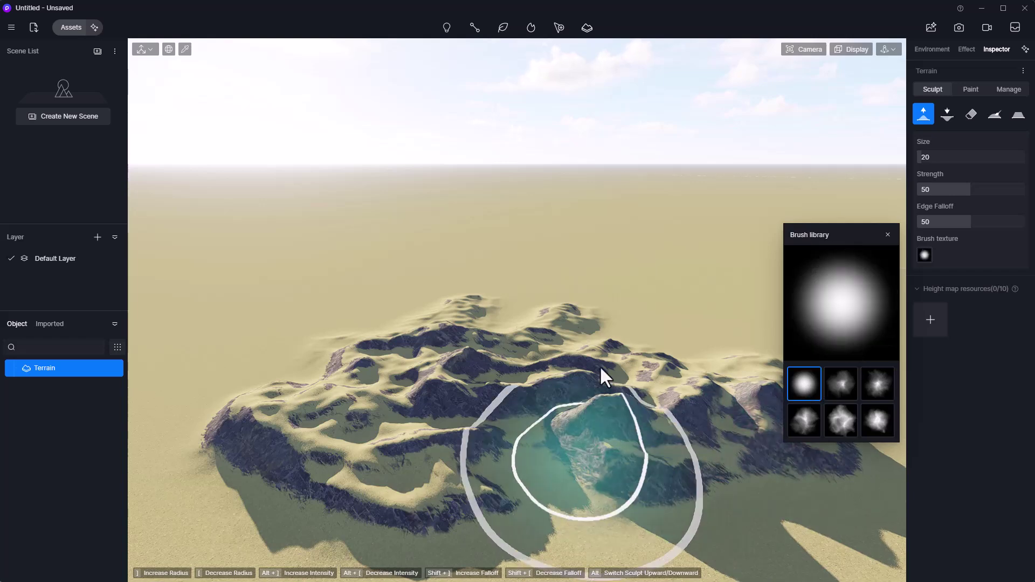
drag(601, 377, 345, 441)
mouse_move(278, 446)
mouse_down()
mouse_move(297, 431)
mouse_move(377, 450)
mouse_move(477, 446)
mouse_move(338, 451)
mouse_move(371, 374)
mouse_up()
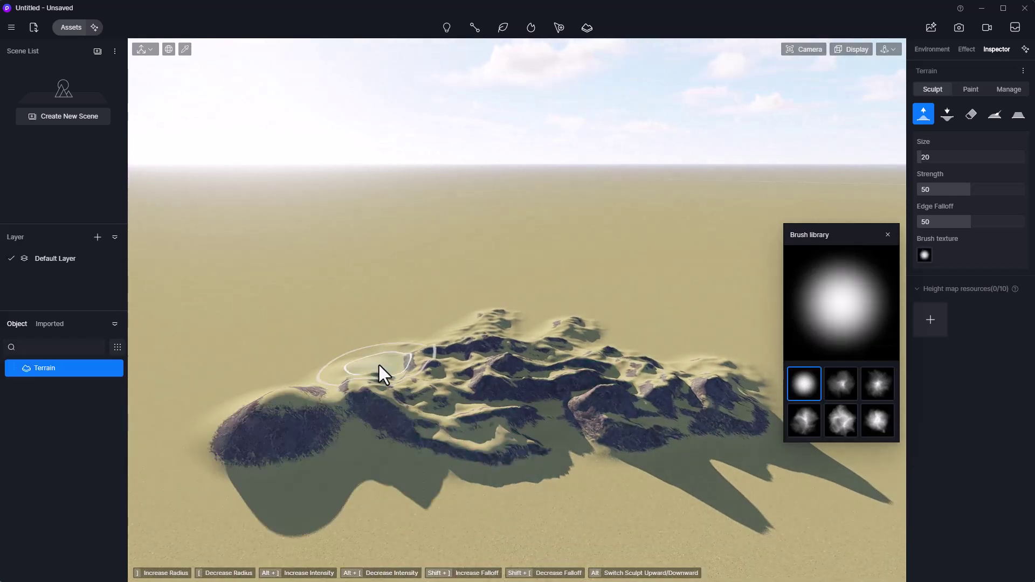
Place the Volcano 02 height map from the asset library on the terrain near the sculpted hills.
click(76, 29)
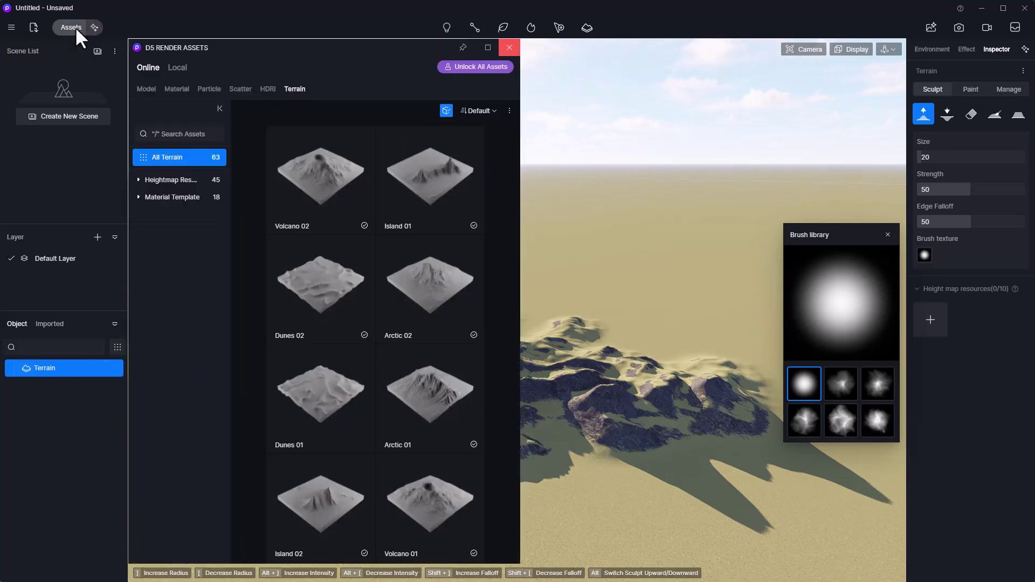
click(319, 169)
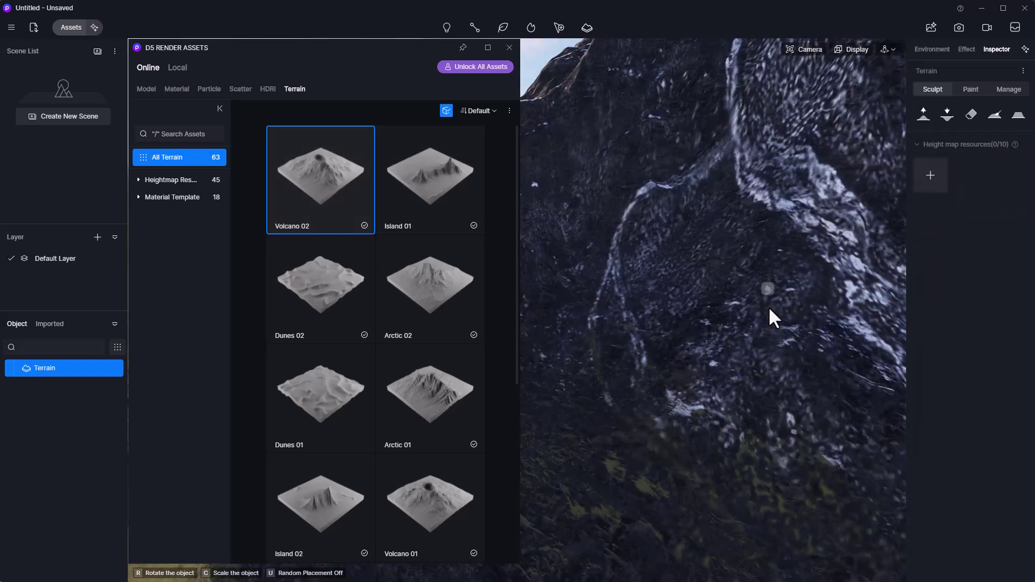
click(769, 311)
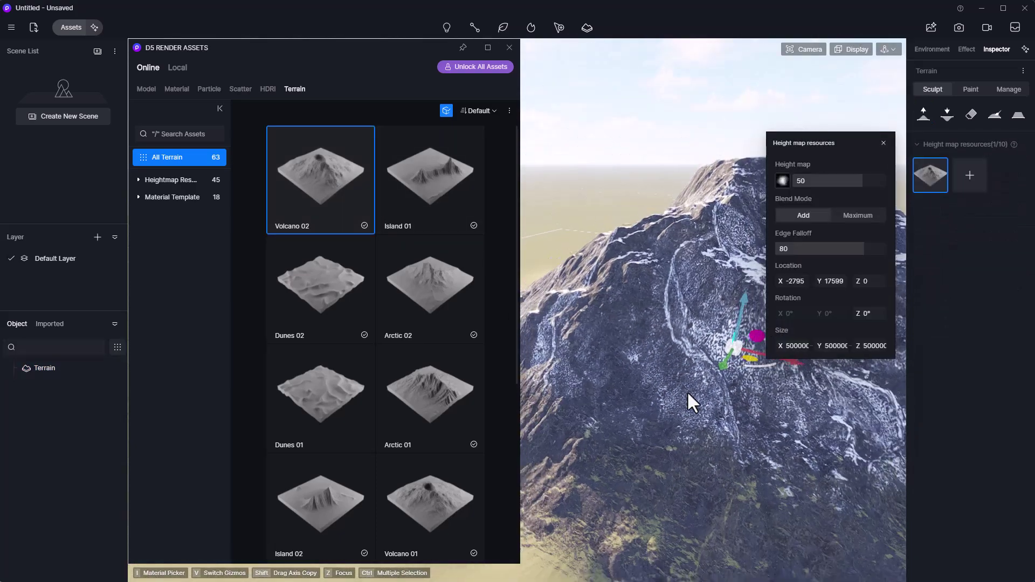
scroll(686, 390, down, 5)
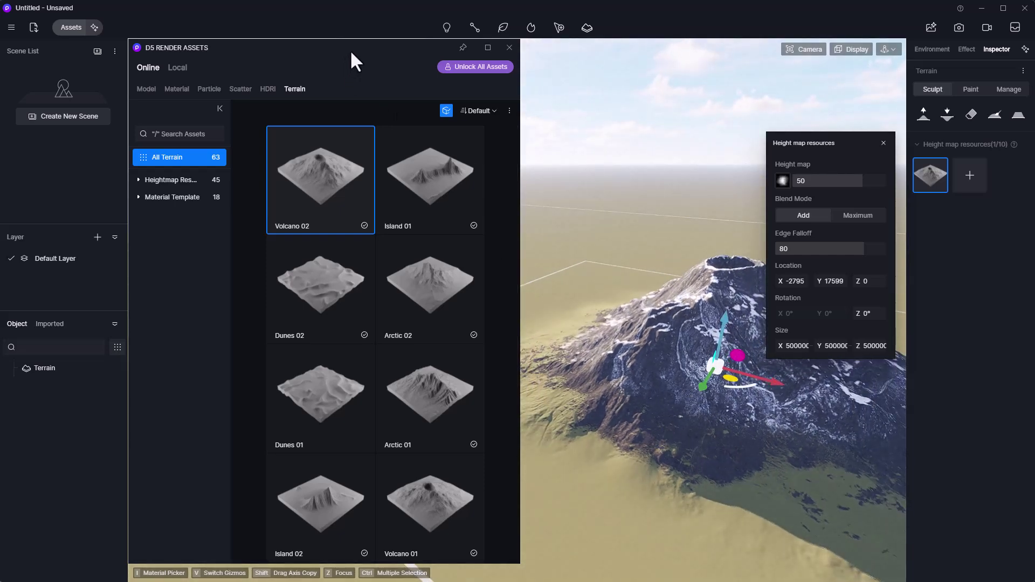
Clear the asset library out of the view and shift the volcano height map along its X axis to about -31676.
drag(351, 52, 55, 76)
right_drag(435, 461, 652, 357)
drag(434, 319, 588, 328)
click(609, 327)
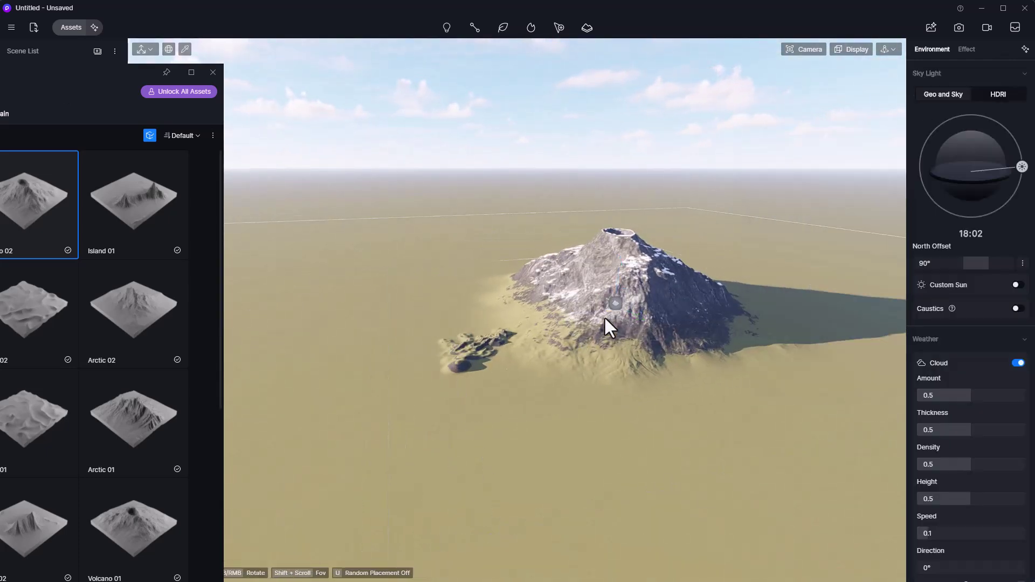
click(621, 300)
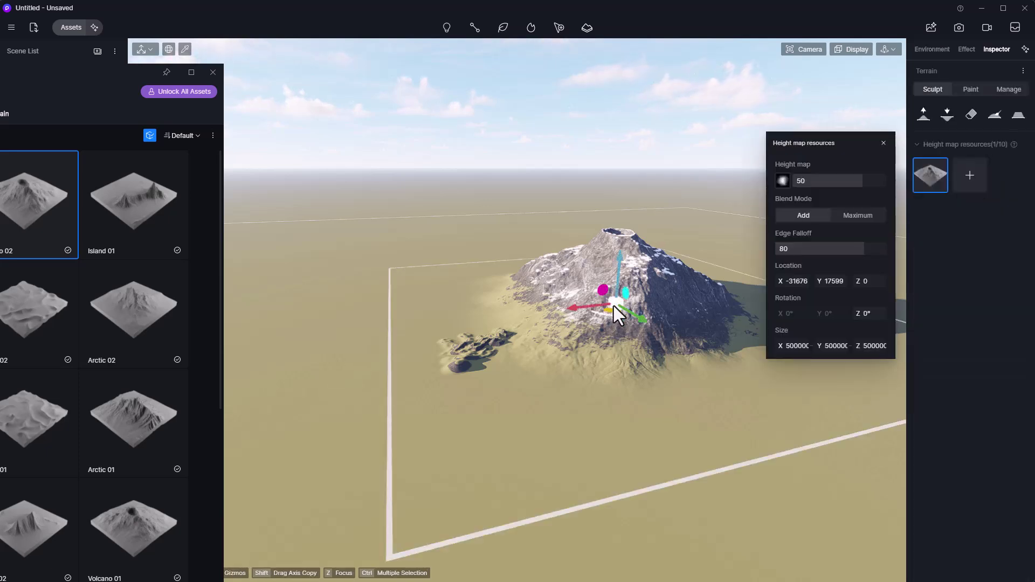
Scale the volcano uniformly to a size of about 201371 and move it beside the hills at about X -8069, Y 10590.
click(142, 92)
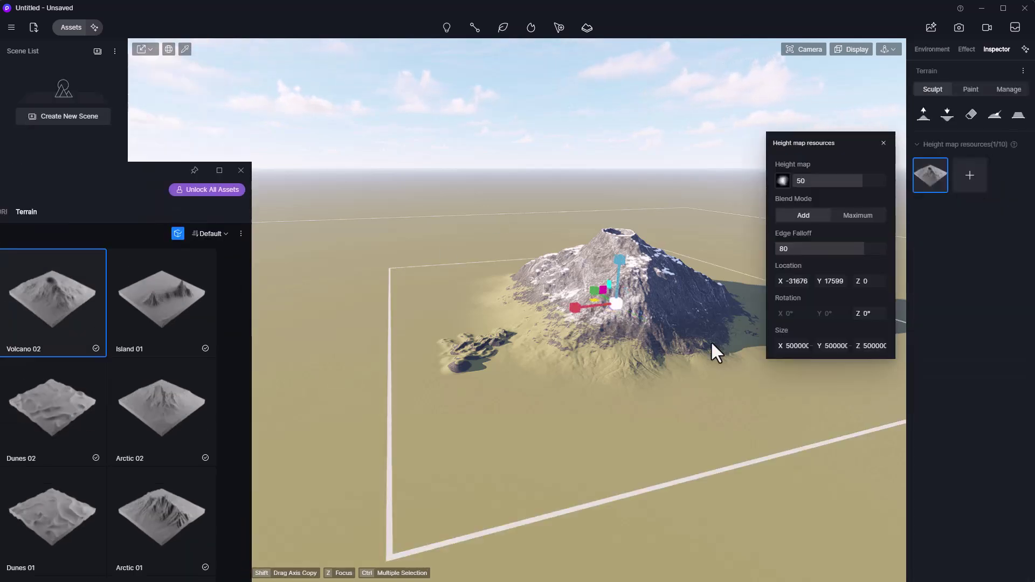
drag(711, 345, 719, 477)
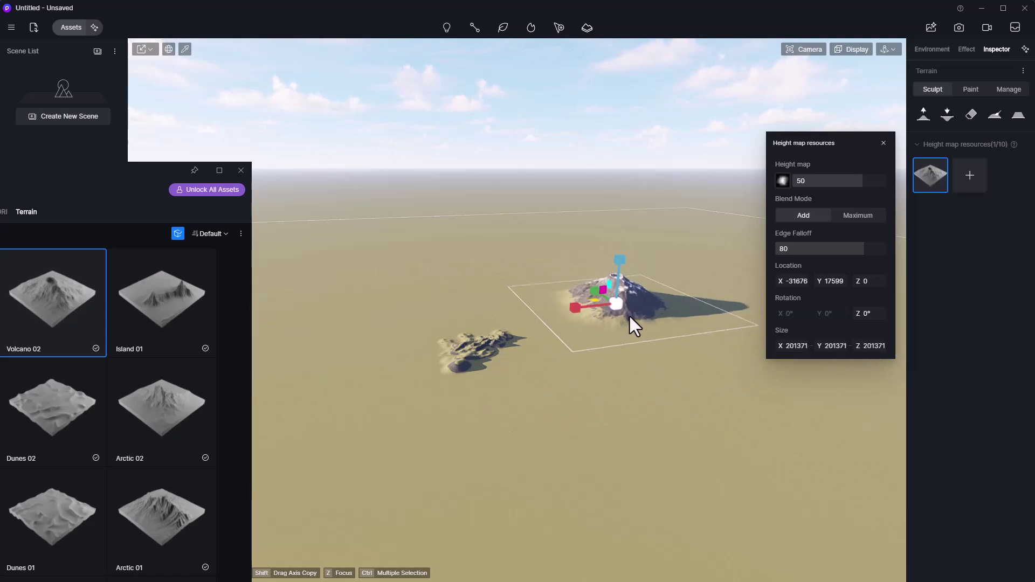
key(w)
drag(577, 304, 533, 332)
Set the volcano's height map strength to 41 and its edge falloff to 65.
key(z)
key(r)
mouse_move(853, 184)
mouse_down()
mouse_move(866, 183)
mouse_move(848, 180)
mouse_move(844, 195)
mouse_up()
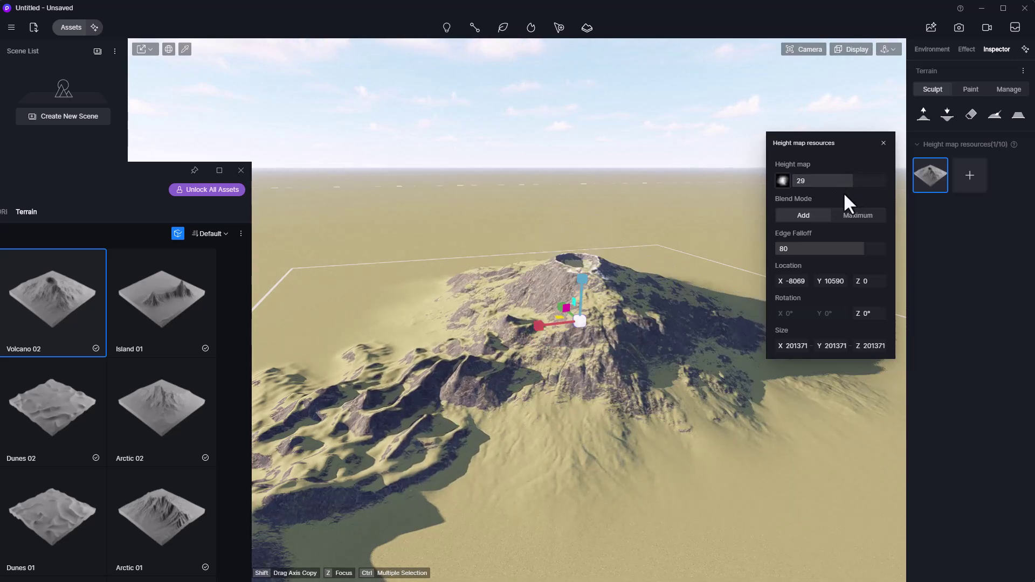
drag(853, 248, 817, 249)
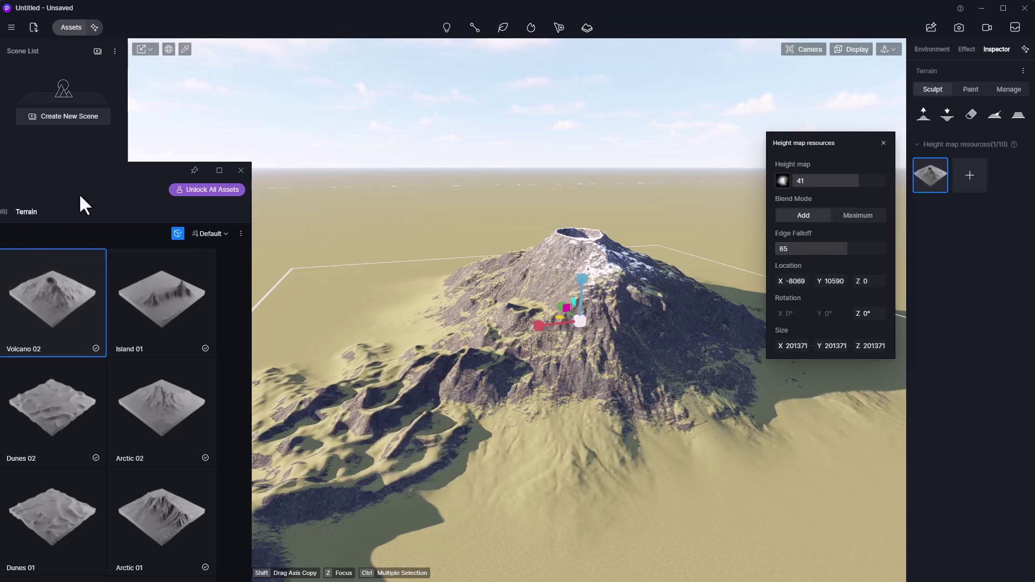
Add the Island 01 height map to the terrain beside the volcano and bring the asset library fully into view.
drag(85, 171, 114, 60)
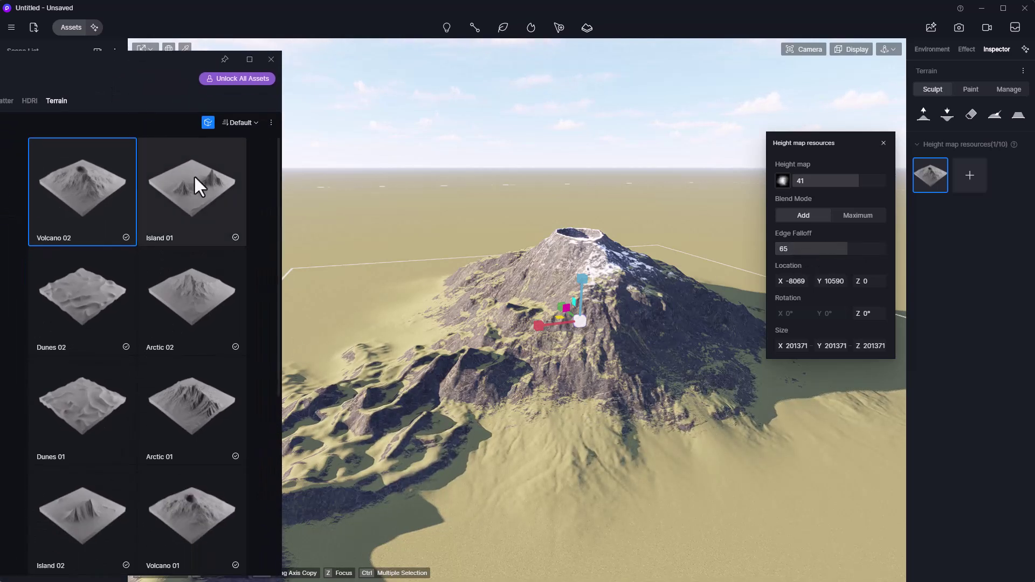
drag(196, 174, 412, 272)
drag(139, 61, 432, 60)
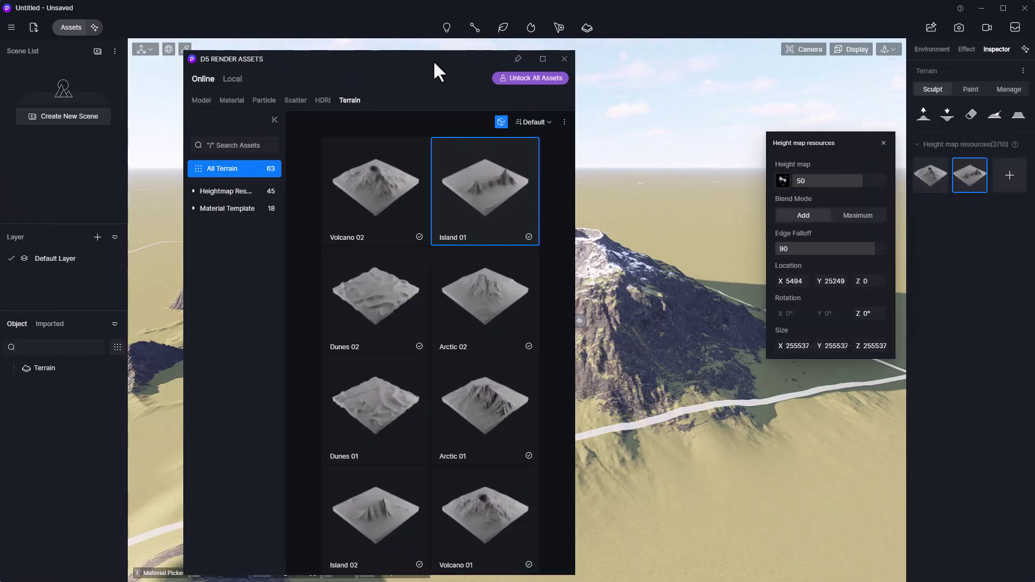
Examine the heightmap categories Mountain, Ridge, Island, Dunes and Crater, and the Material Template assets in the library.
click(190, 192)
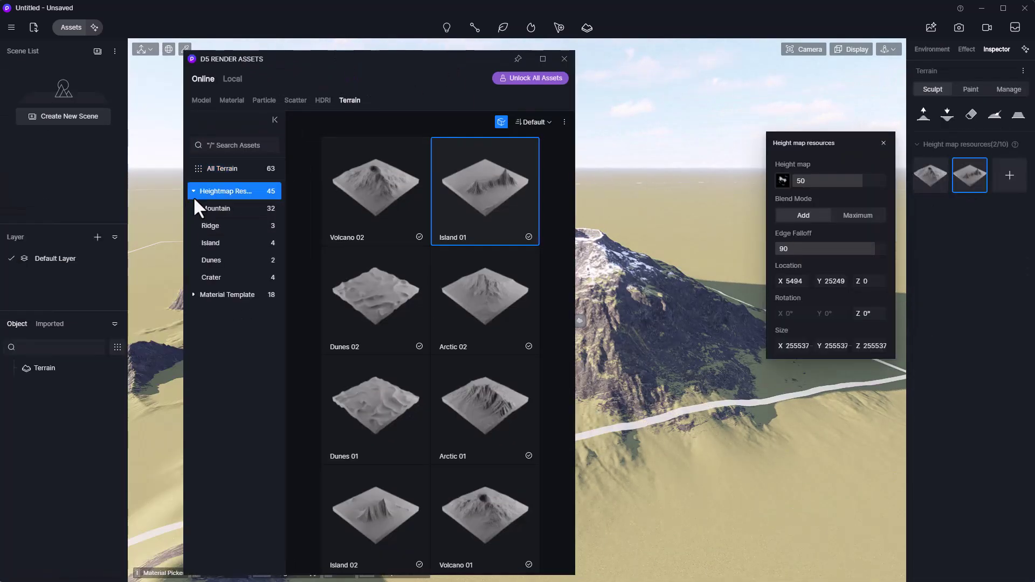
click(221, 208)
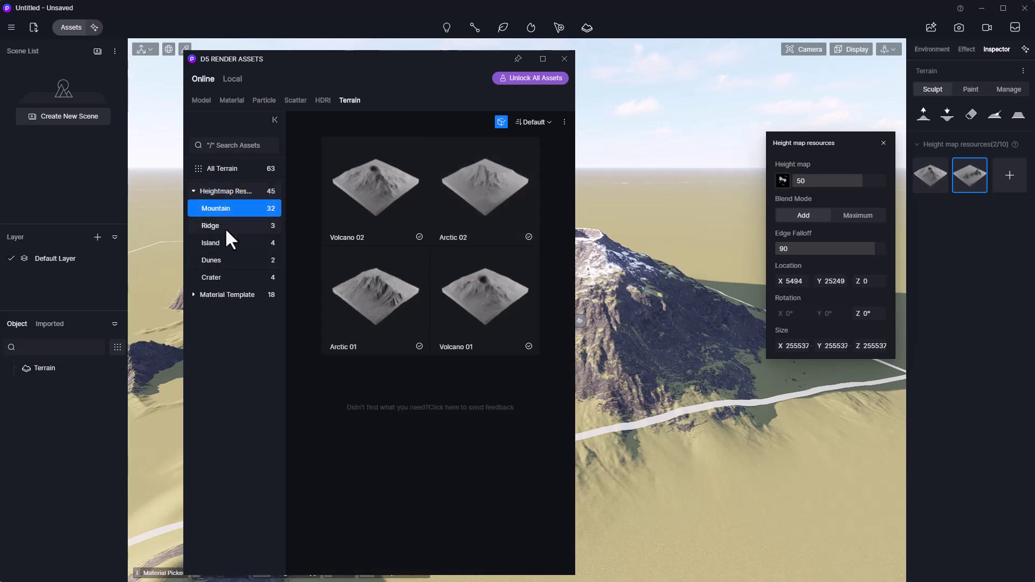
click(225, 226)
click(222, 239)
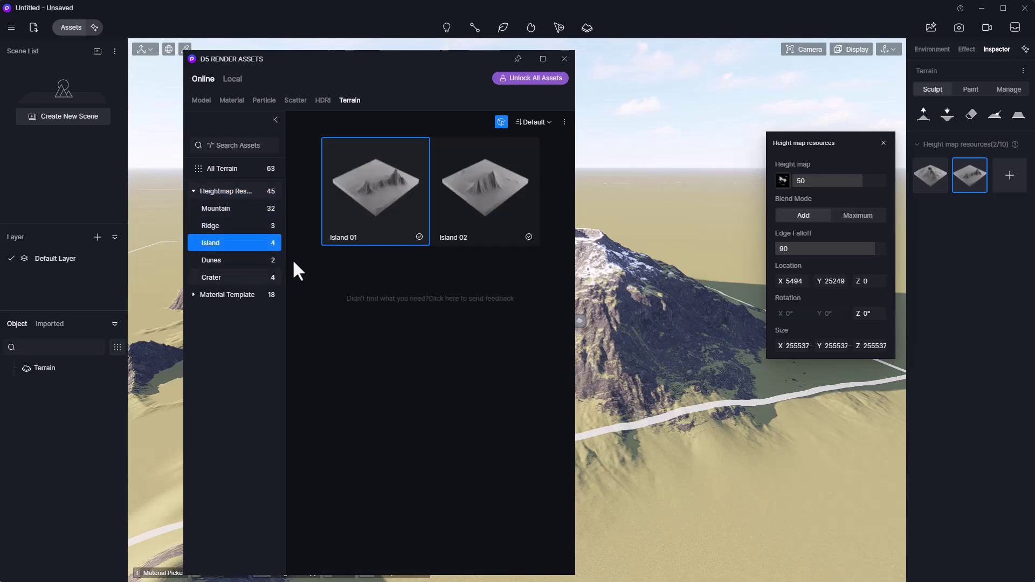
click(272, 226)
click(215, 241)
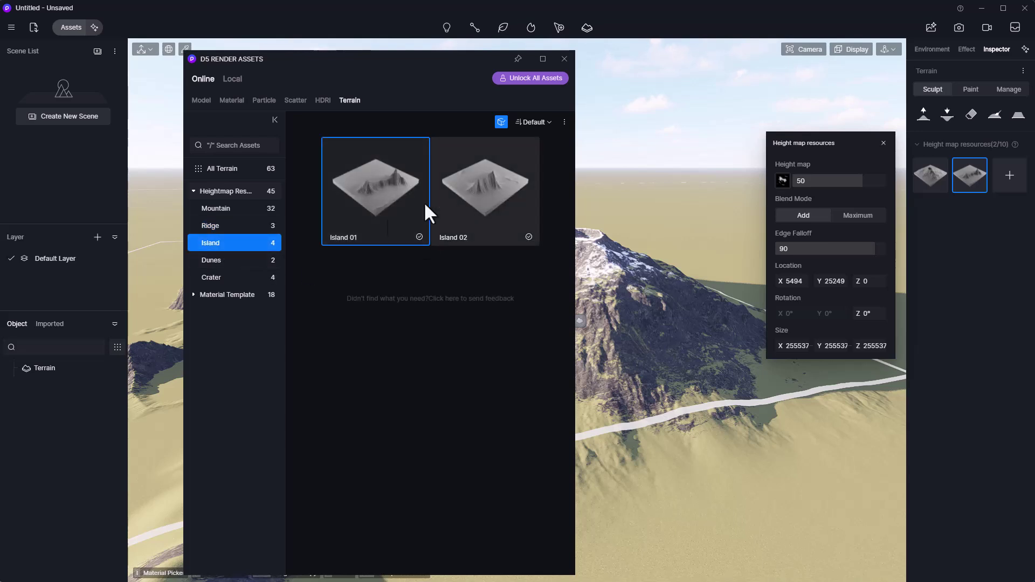
click(219, 268)
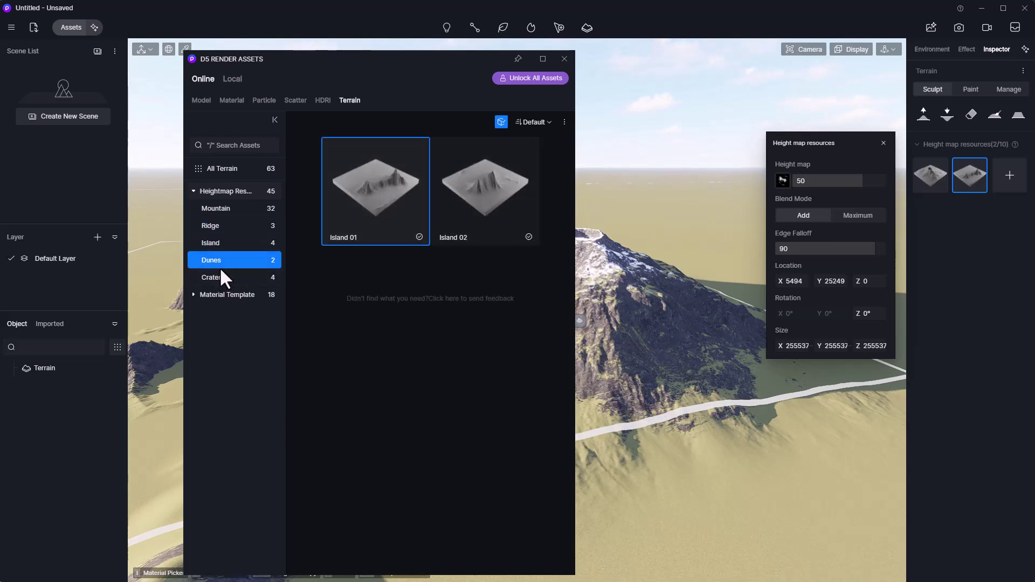
click(226, 278)
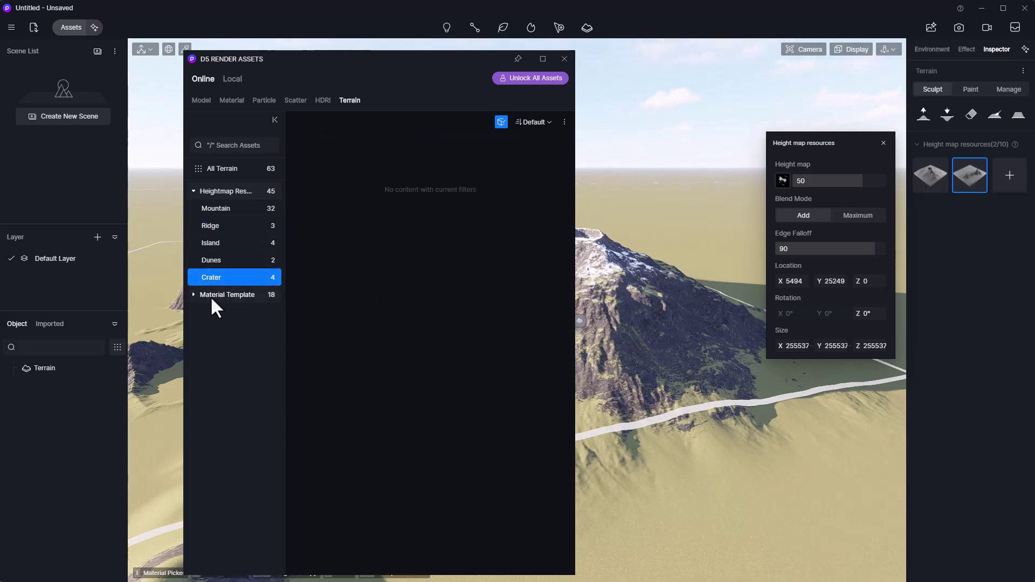
click(214, 295)
drag(310, 57, 169, 65)
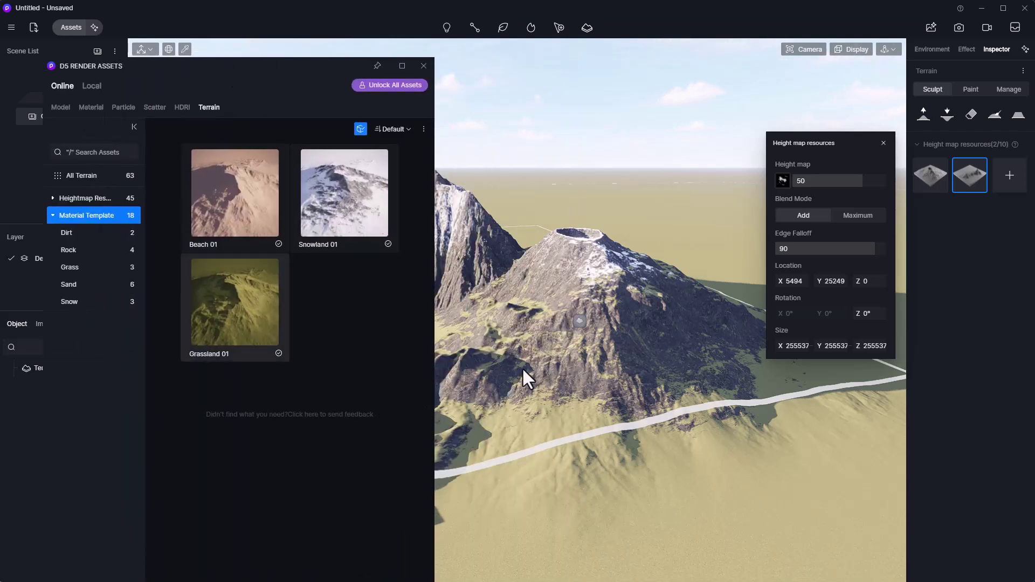
Apply the Grassland 01 material template to the terrain and replace it with Snowland 01, checking the Sand templates as well.
click(275, 334)
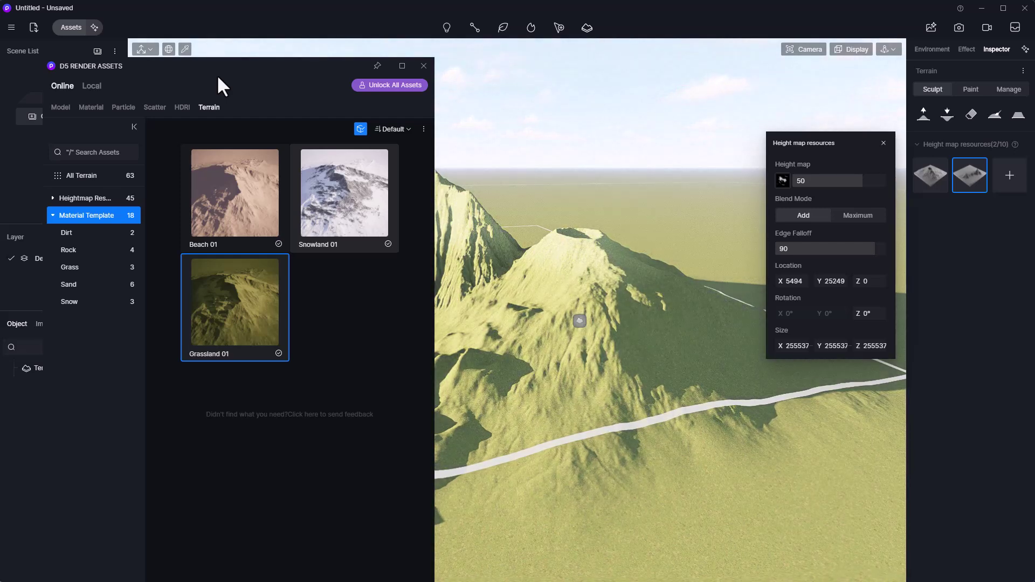
click(346, 215)
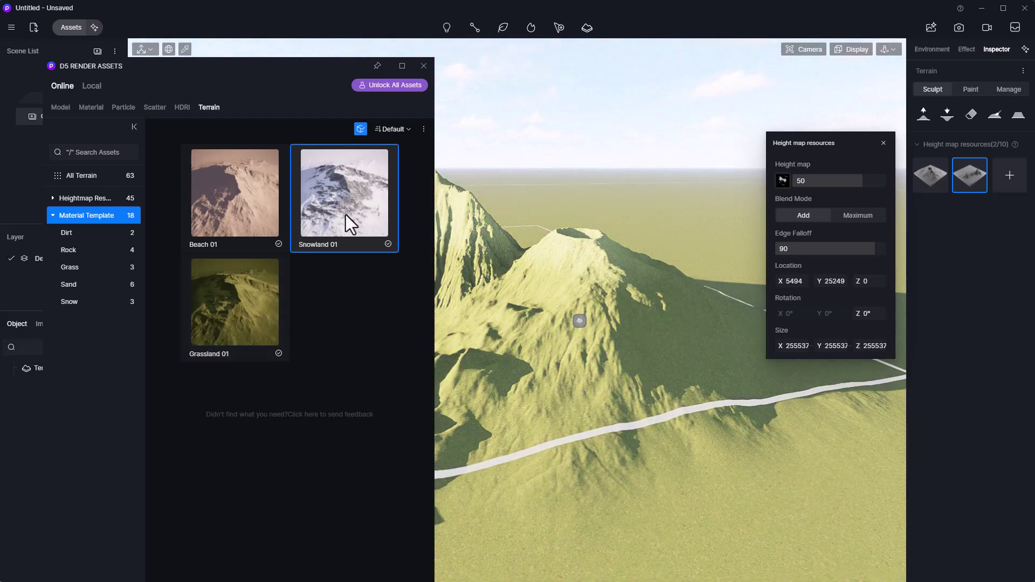
click(345, 215)
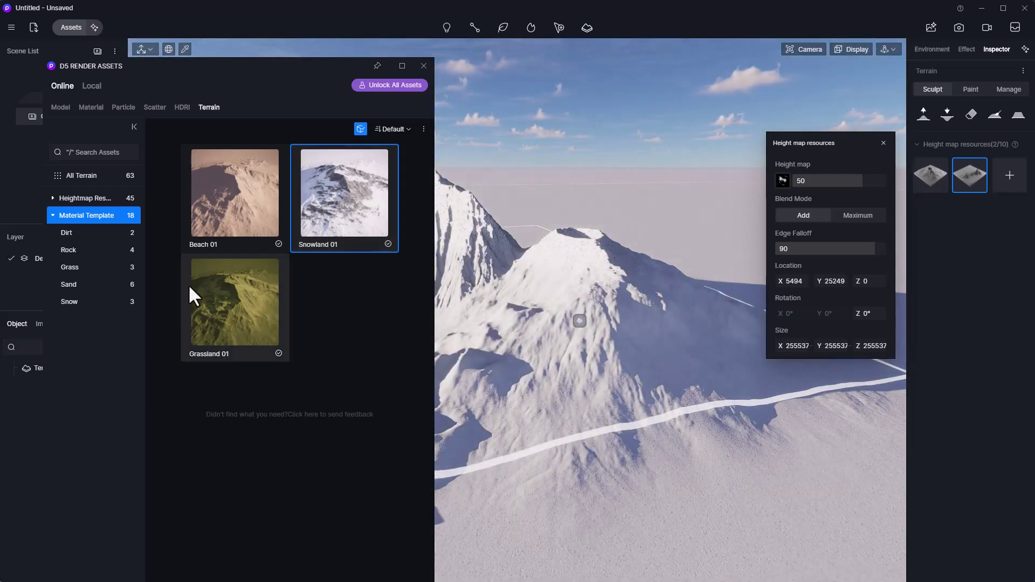
click(80, 236)
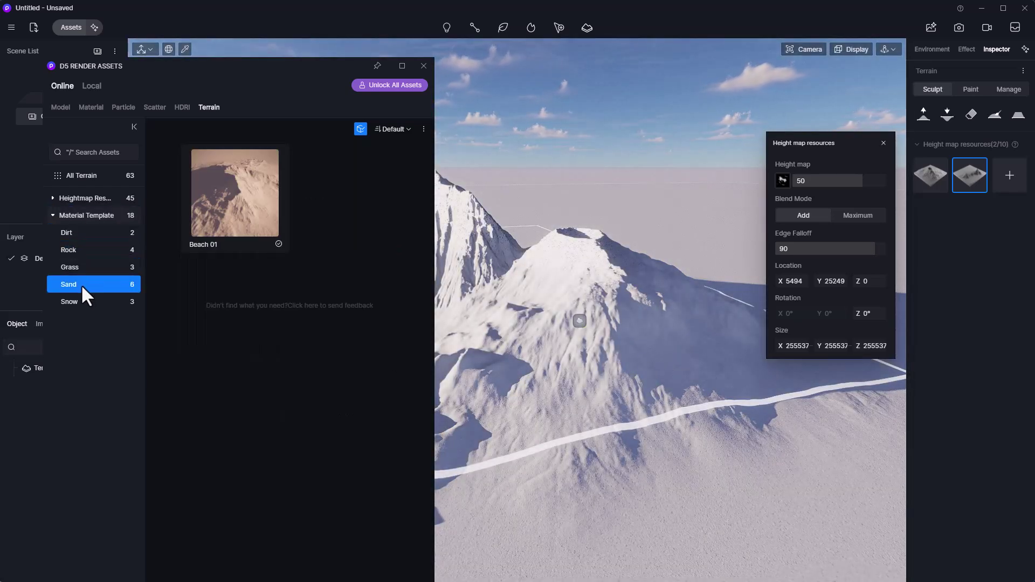
click(86, 215)
drag(344, 205, 668, 334)
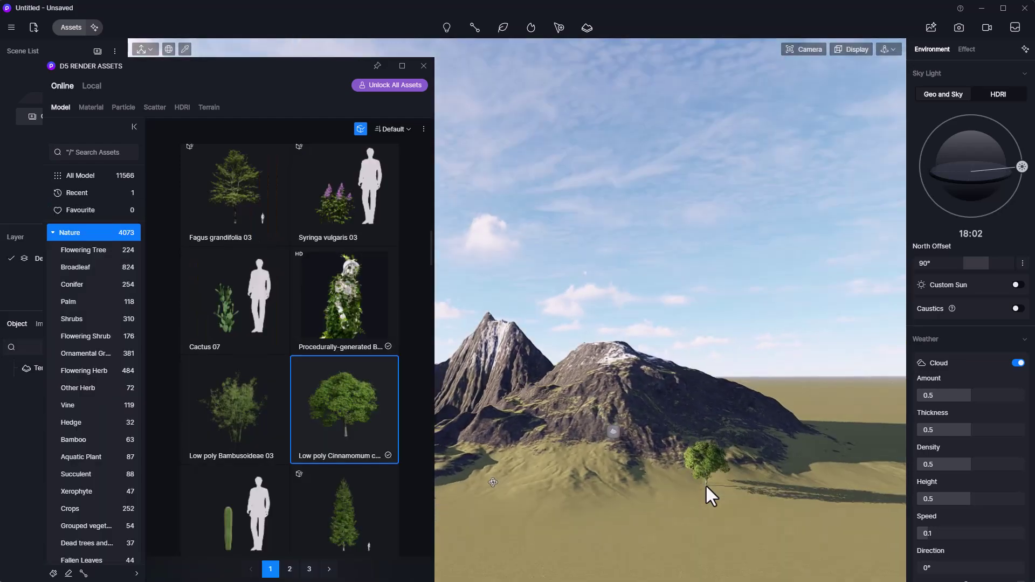
Place individual Low poly Cinnamomum camphora trees at scattered spots on the ground and slopes around the mountains.
click(709, 492)
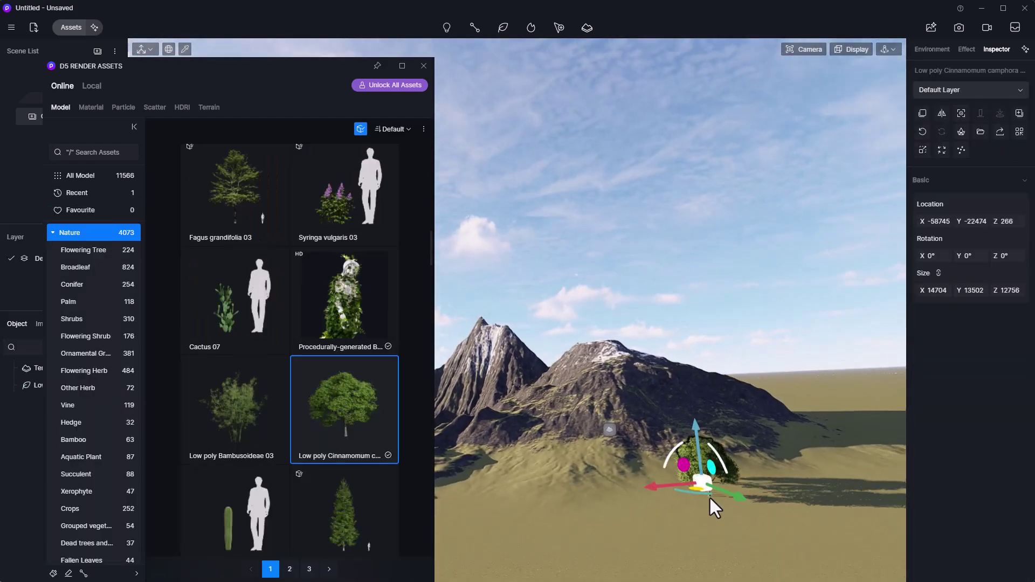
click(673, 487)
click(668, 492)
click(699, 497)
click(692, 504)
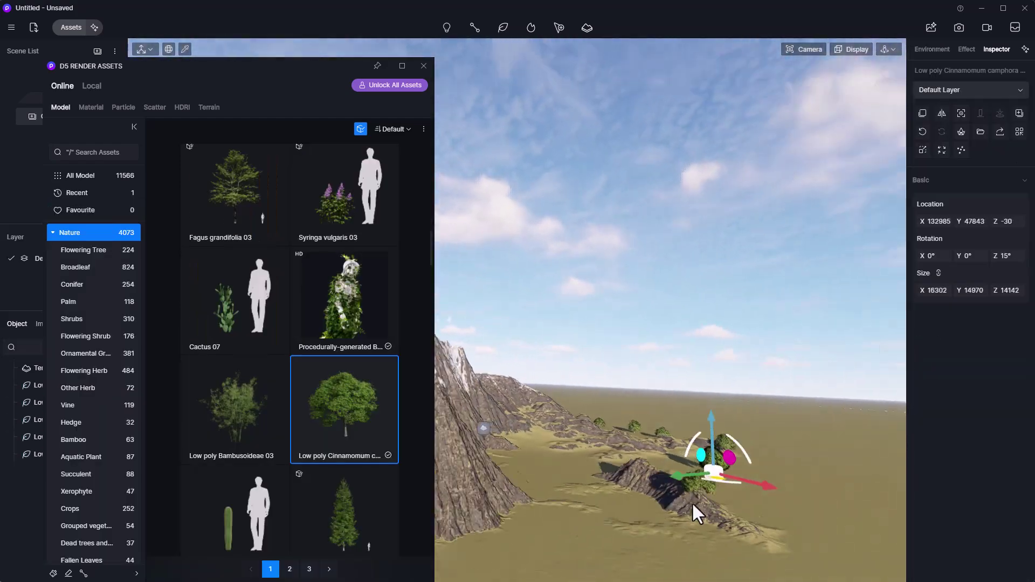
click(693, 479)
click(713, 508)
click(674, 522)
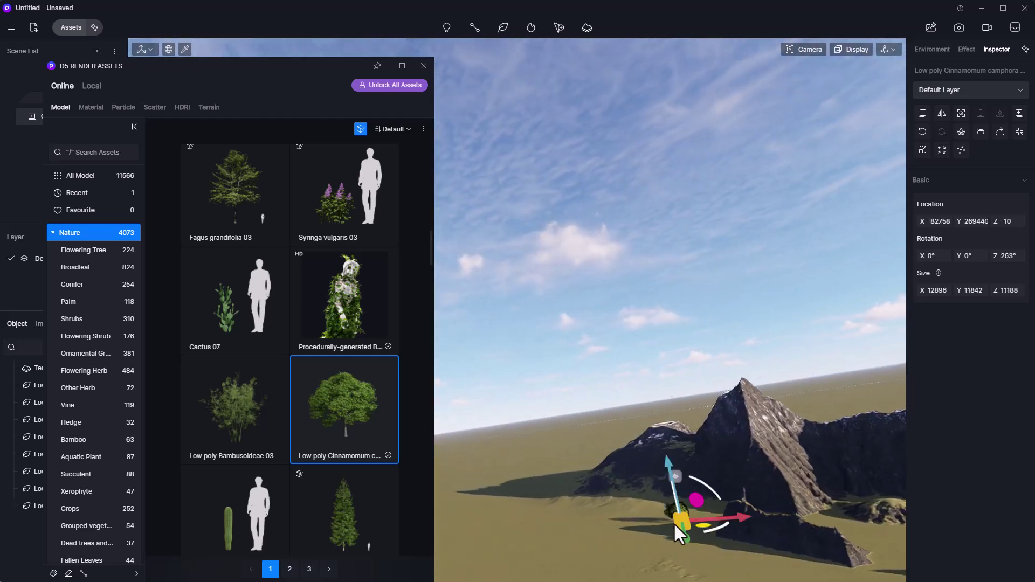
click(721, 522)
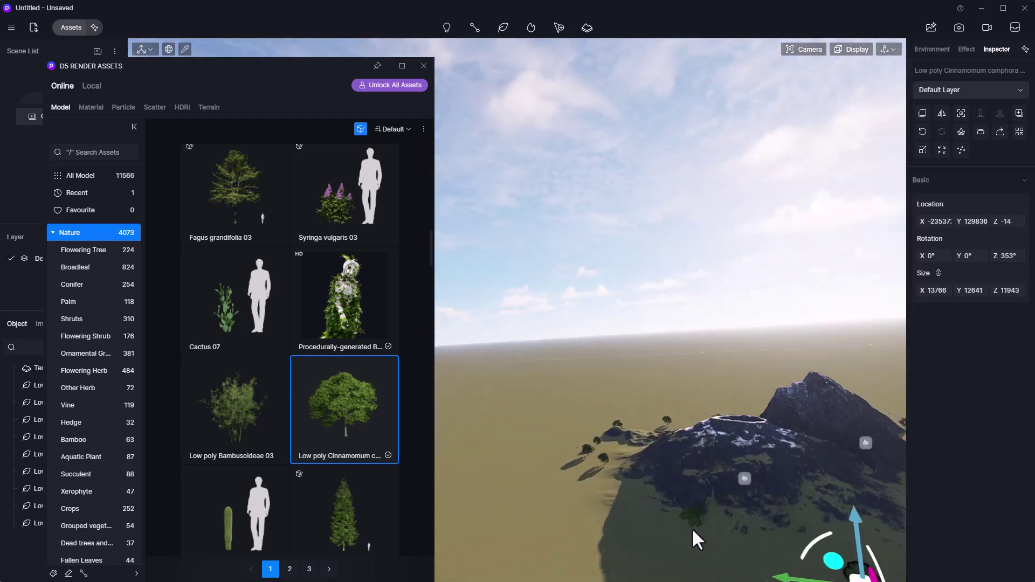
click(771, 508)
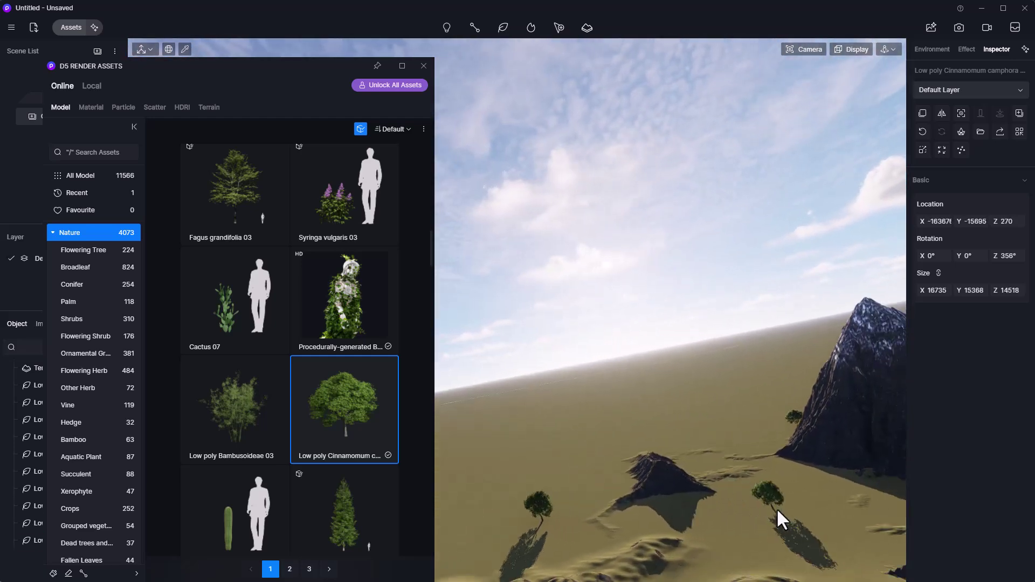
click(759, 518)
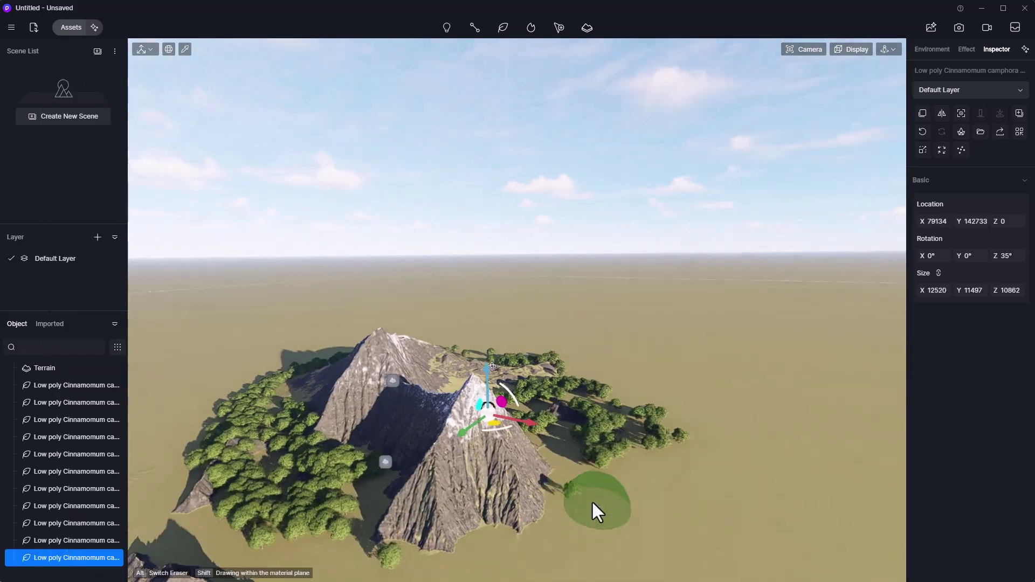
Brush dense clusters of Low poly Cinnamomum camphora trees onto the open ground at the foot of the mountains.
scroll(488, 415, down, 5)
right_drag(487, 415, 552, 448)
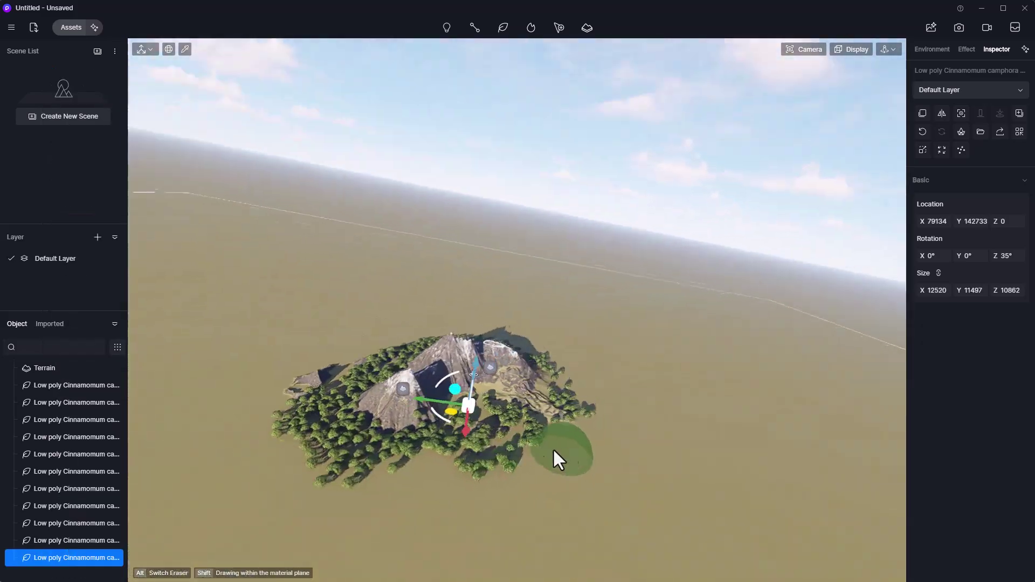
scroll(534, 458, up, 10)
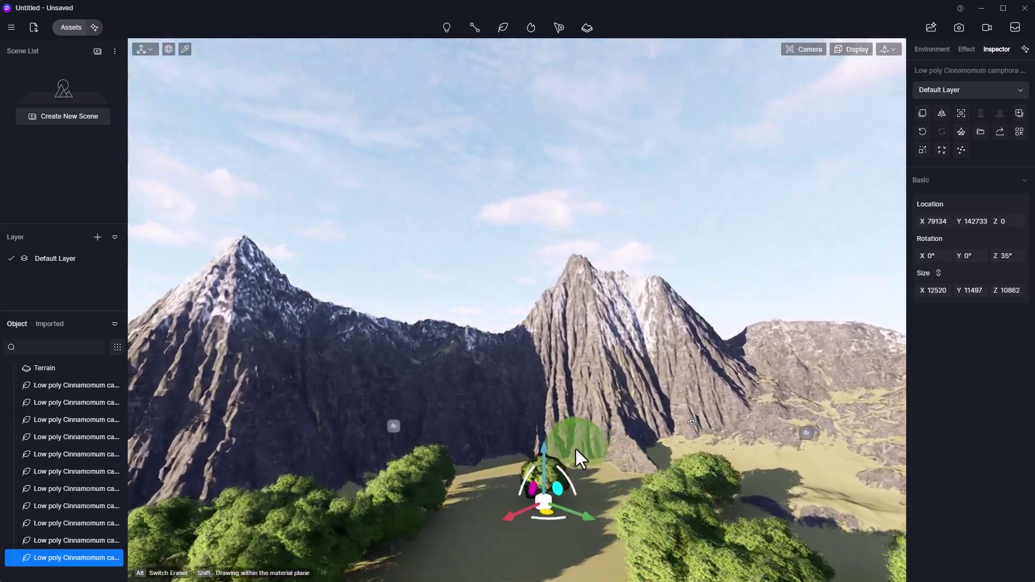
mouse_move(574, 447)
mouse_down()
mouse_move(616, 472)
mouse_move(544, 501)
mouse_move(515, 555)
mouse_move(801, 552)
mouse_move(881, 510)
mouse_move(585, 558)
mouse_move(525, 530)
mouse_move(650, 529)
mouse_up()
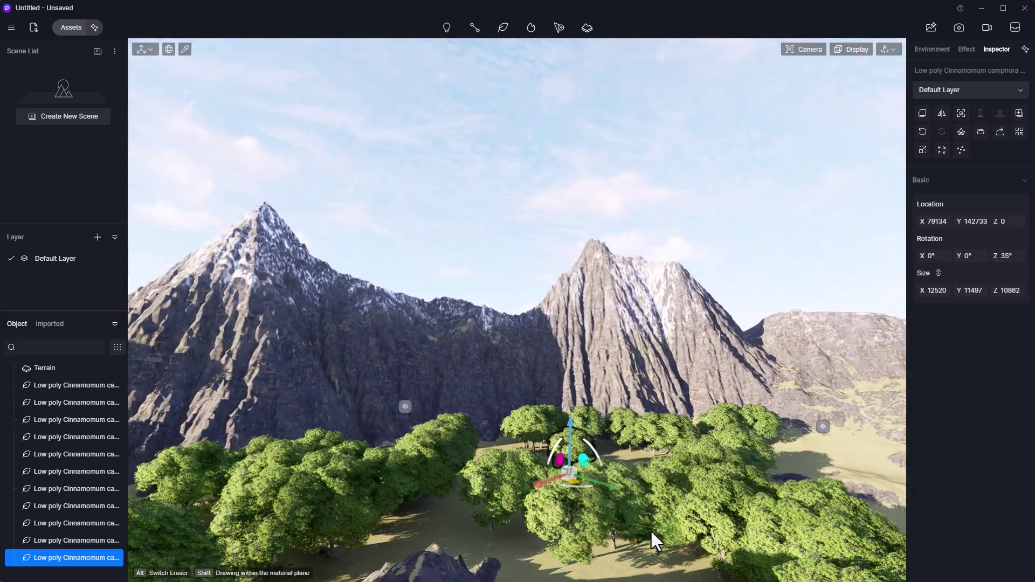
scroll(650, 529, down, 5)
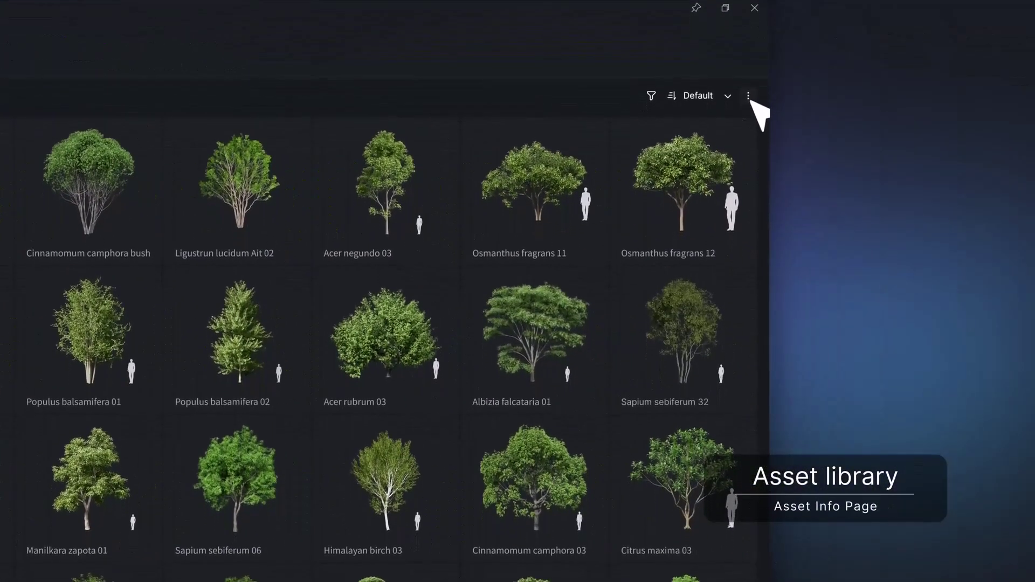
Open the display options of the asset library.
click(748, 96)
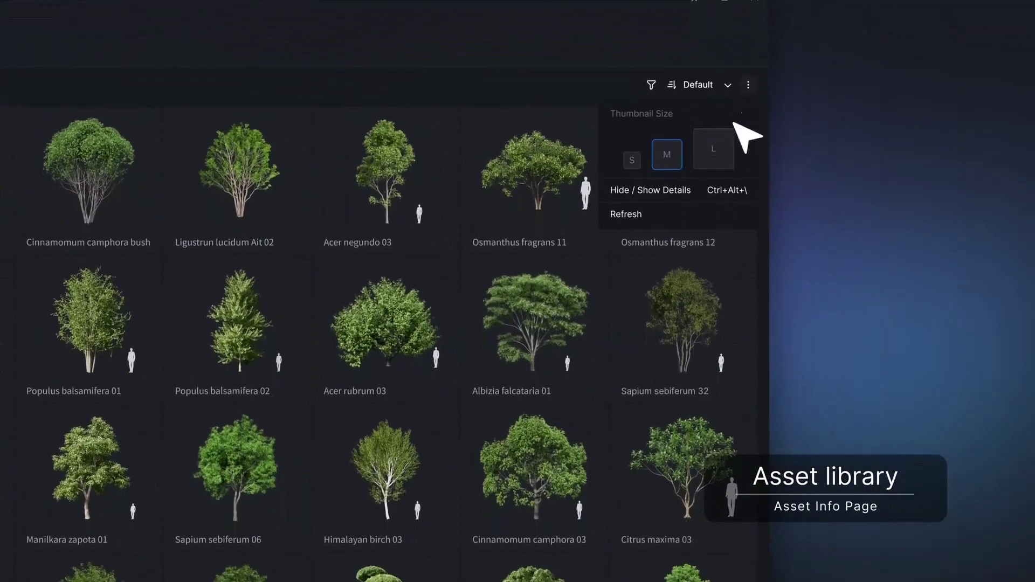
click(703, 207)
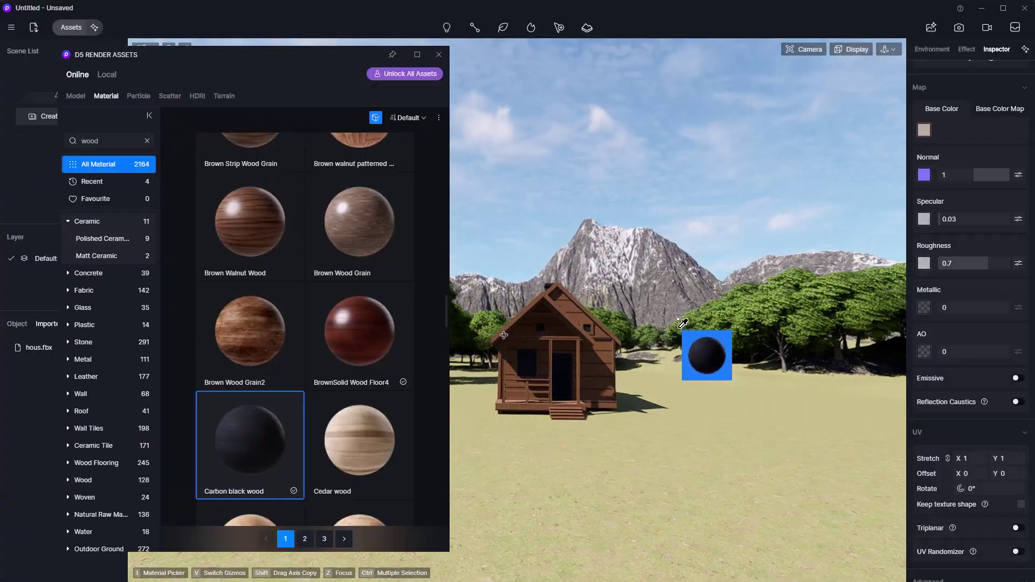
Apply the Carbon black wood material from the library to the wooden cabin.
drag(705, 358, 624, 399)
click(170, 97)
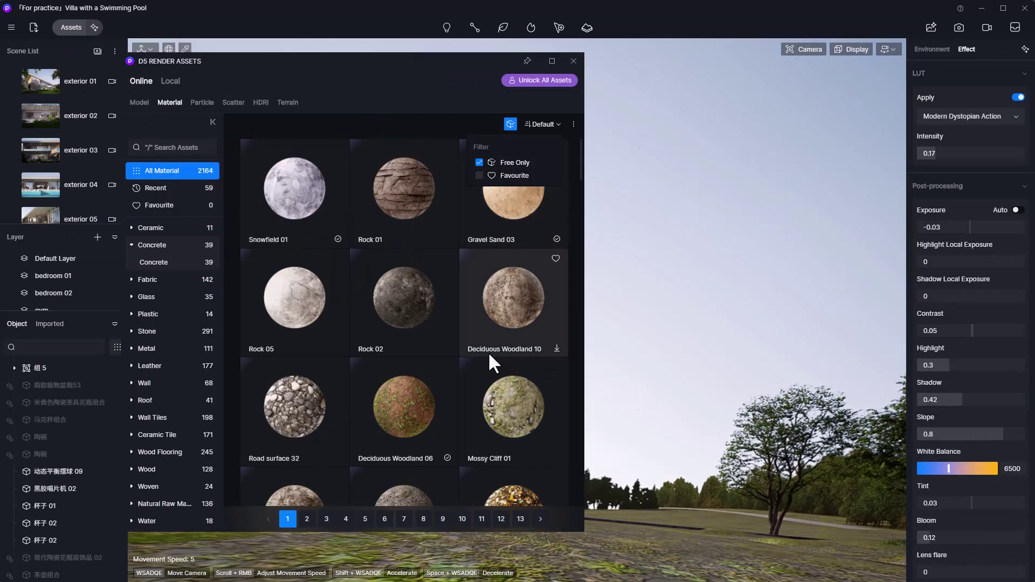
Apply the Deciduous Woodland 06 material to the ground of the villa scene and look through further library materials.
drag(416, 426, 648, 535)
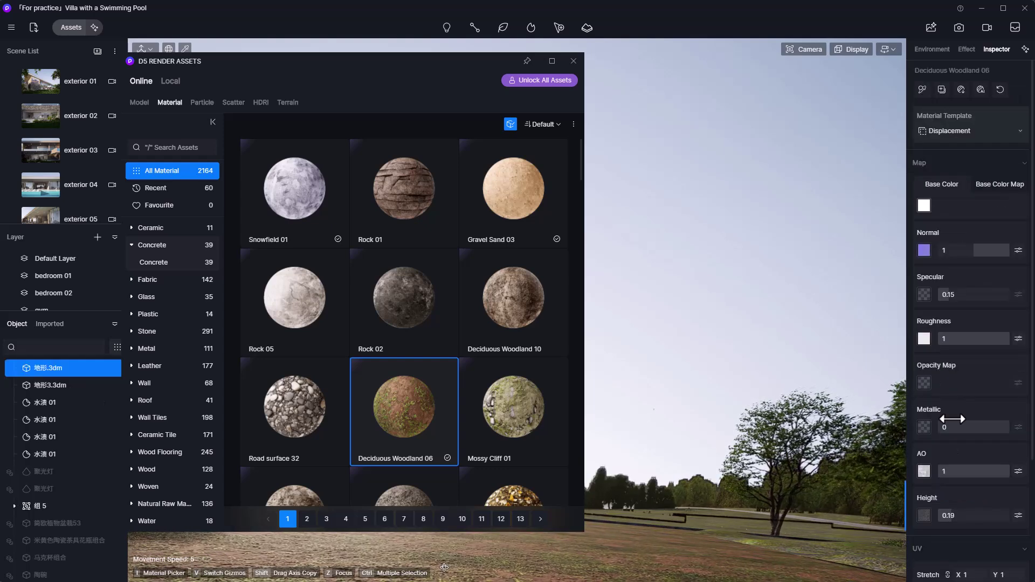
scroll(965, 324, up, 5)
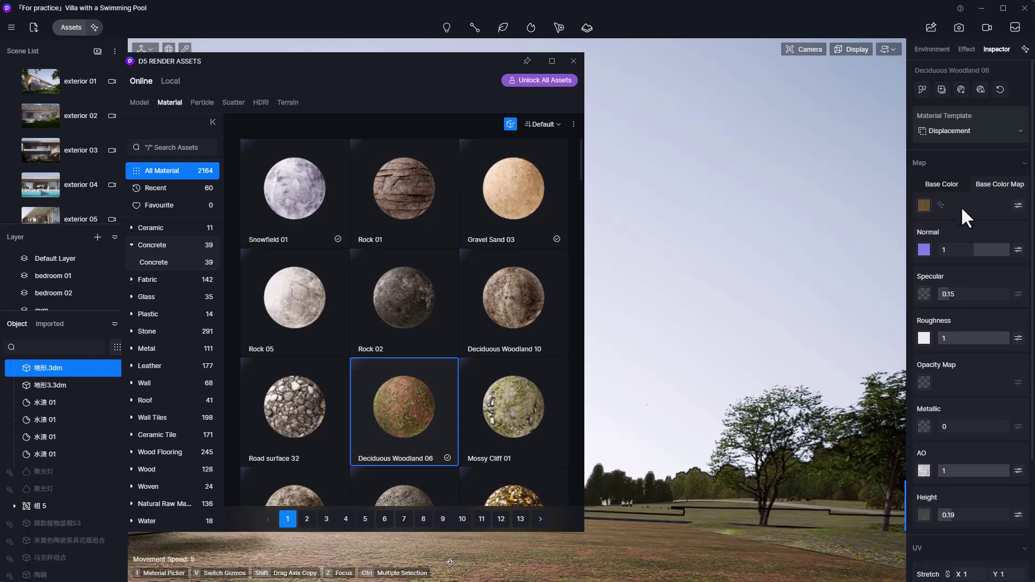
scroll(308, 466, down, 12)
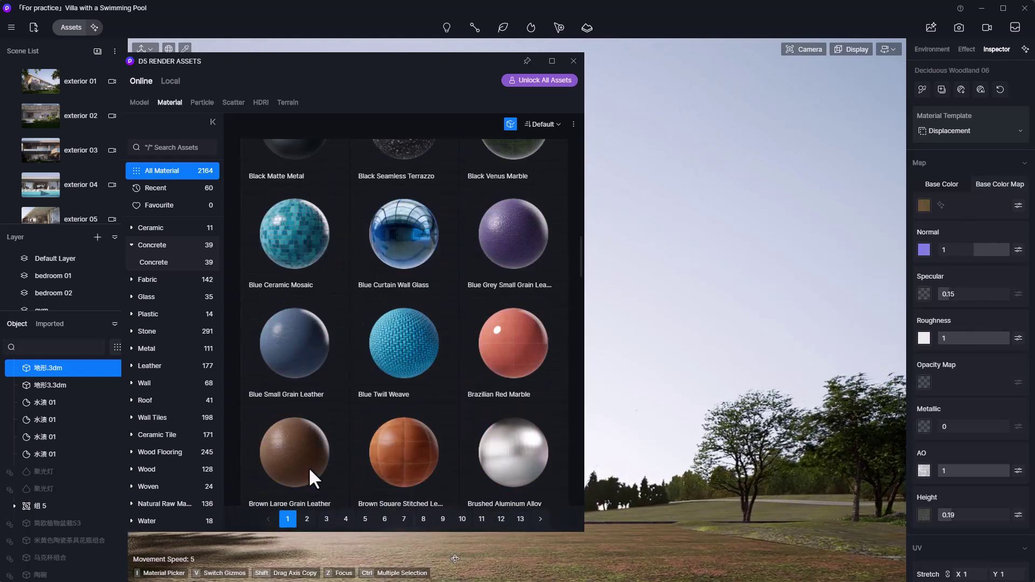
scroll(309, 467, down, 2)
drag(325, 461, 607, 360)
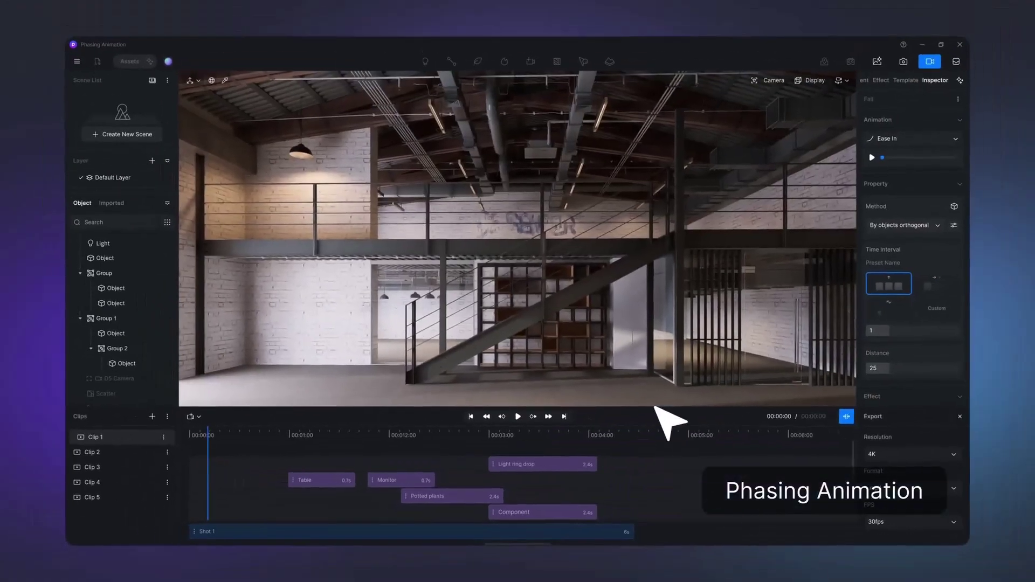
Examine the rendered image's details and the AI Enhancer options in the Post-AI preview.
drag(719, 401, 717, 202)
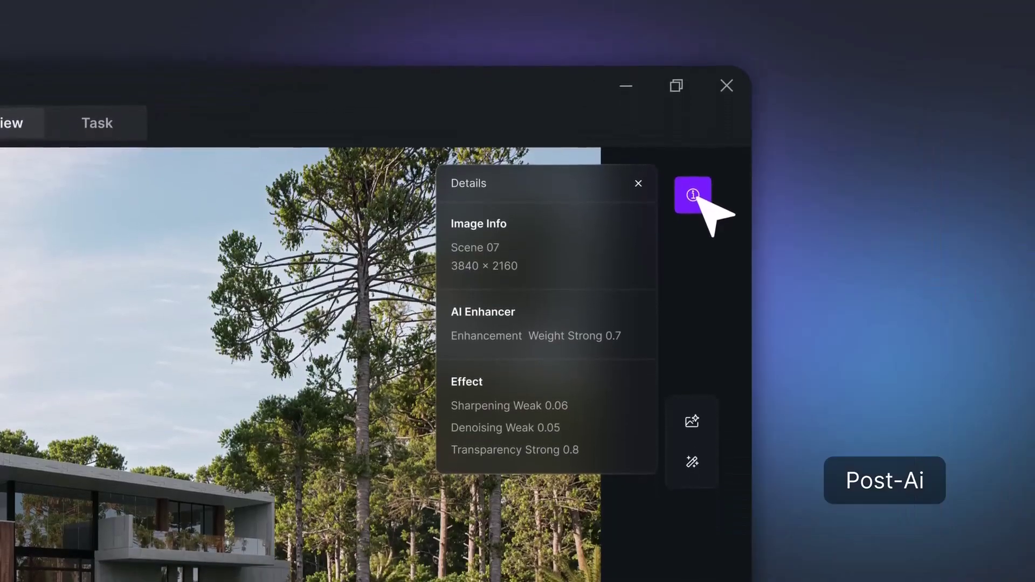
click(867, 277)
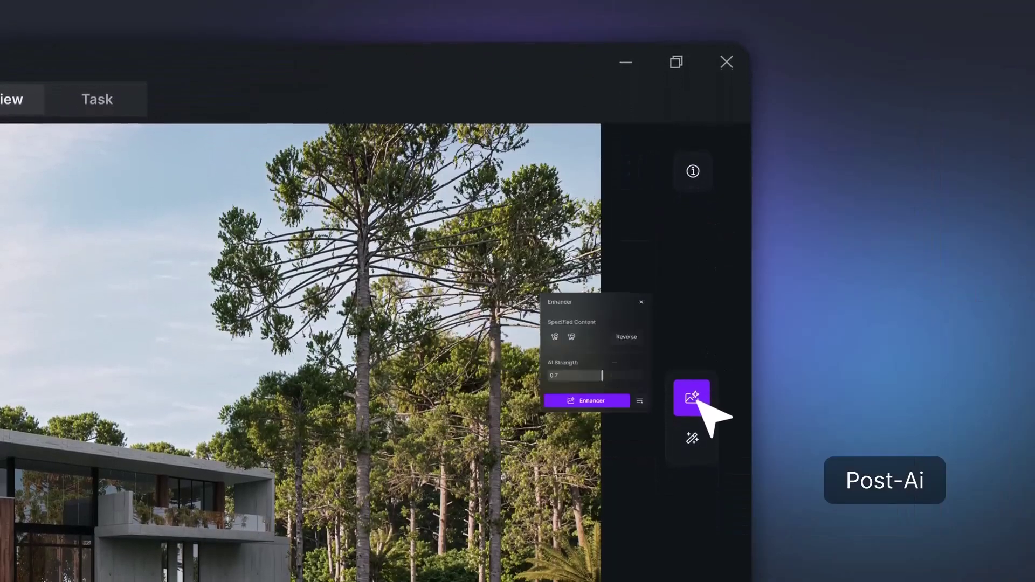
click(692, 438)
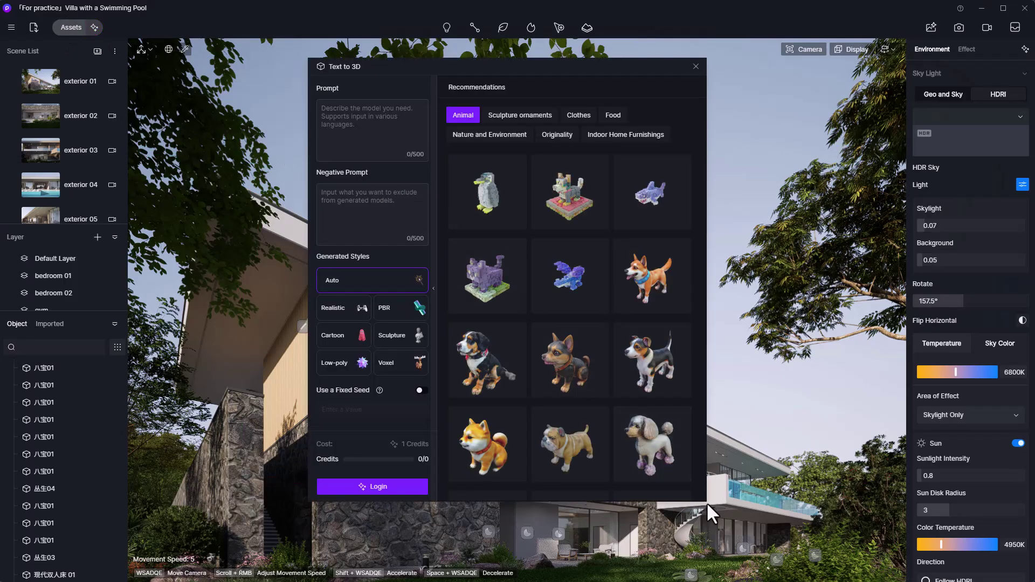
Examine the Text to 3D recommendations for Animal, Sculpture ornaments, Clothes, and Nature and Environment.
scroll(704, 498, down, 5)
scroll(561, 300, down, 4)
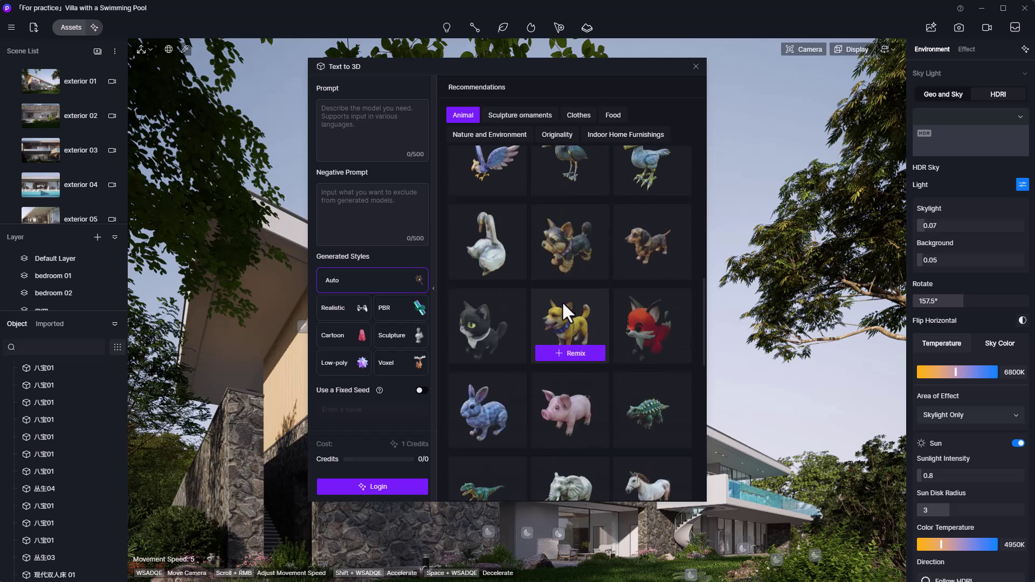
scroll(561, 301, down, 3)
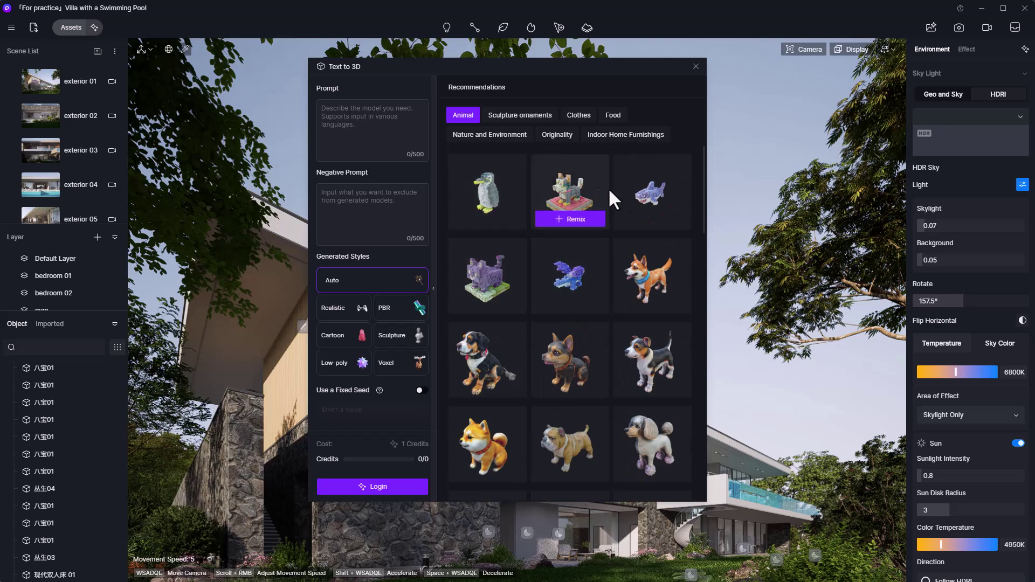
mouse_move(588, 171)
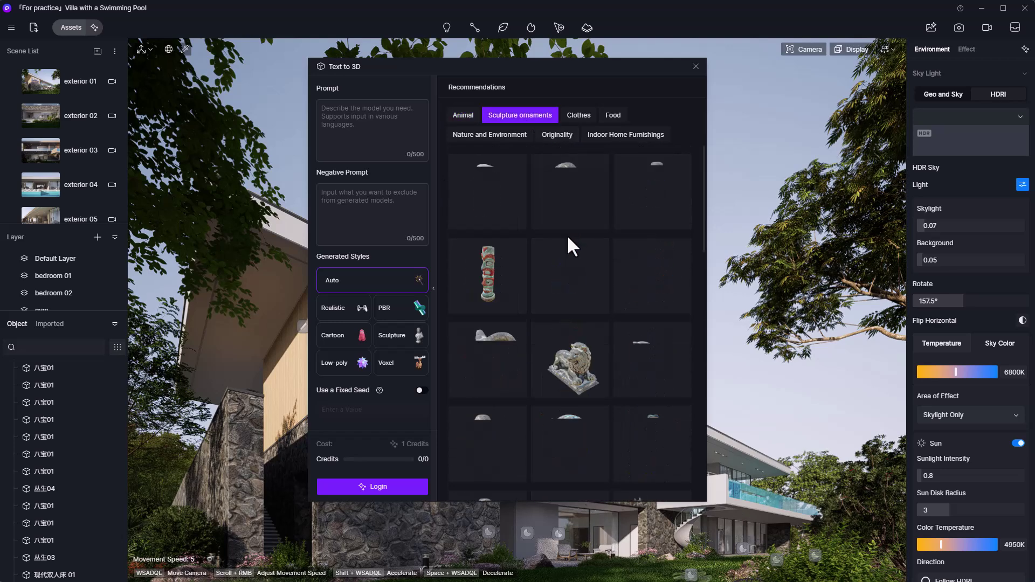
scroll(553, 291, down, 6)
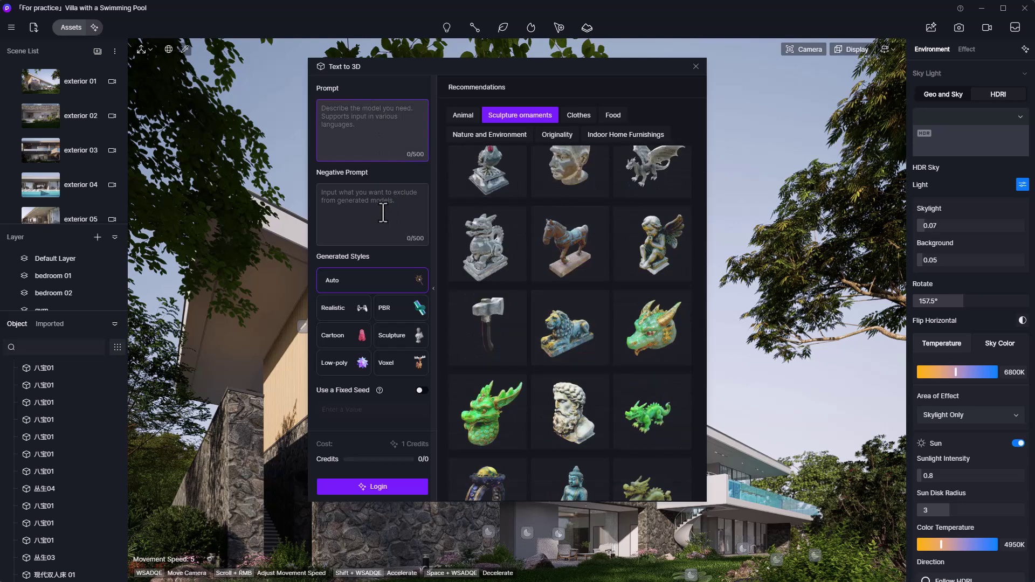
click(581, 114)
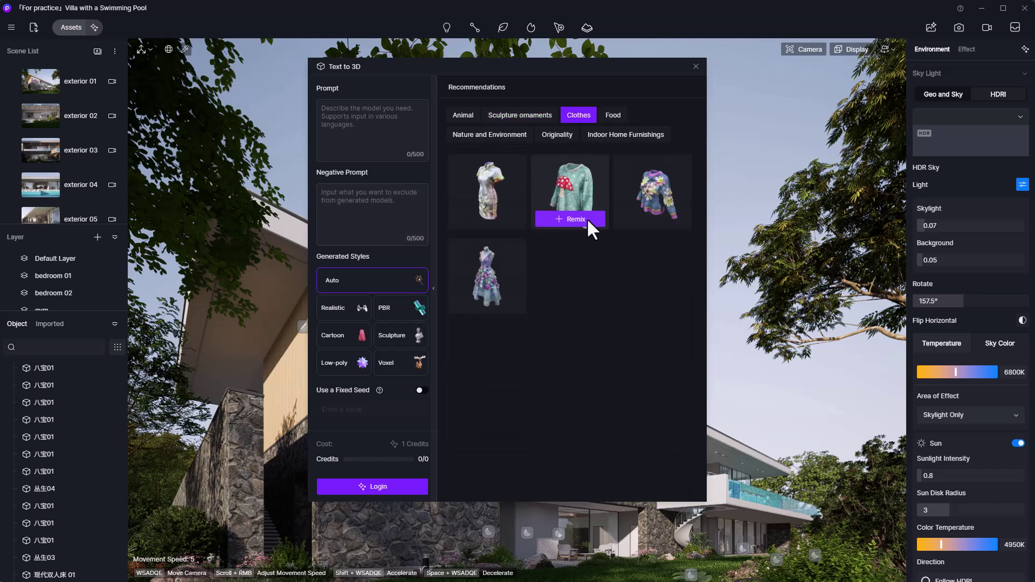
click(619, 136)
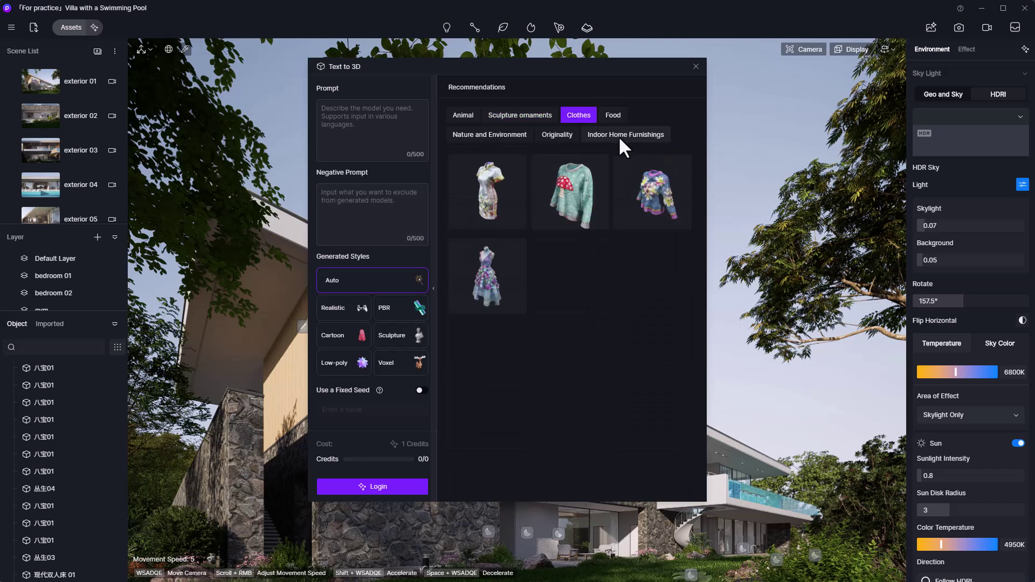
mouse_move(470, 251)
click(480, 134)
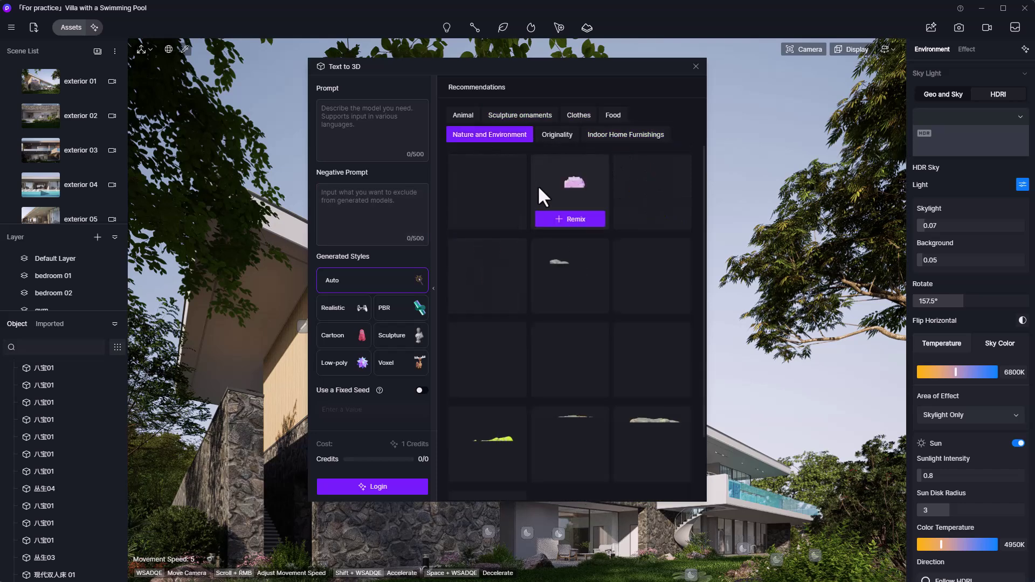
scroll(549, 362, down, 2)
scroll(555, 377, up, 2)
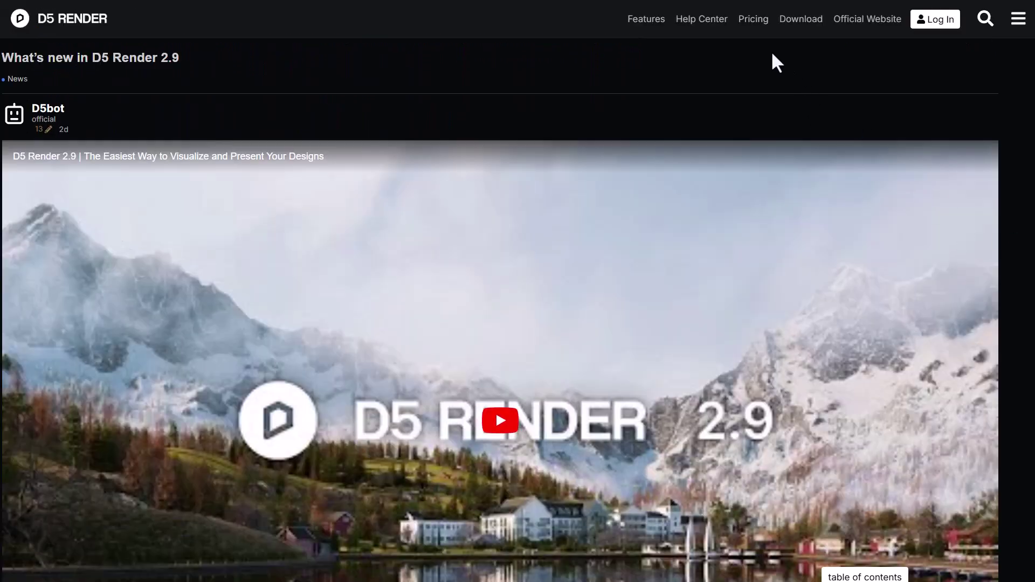
Open the pricing page of the D5 Render website and examine the Community, Pro and Teams plans.
click(755, 26)
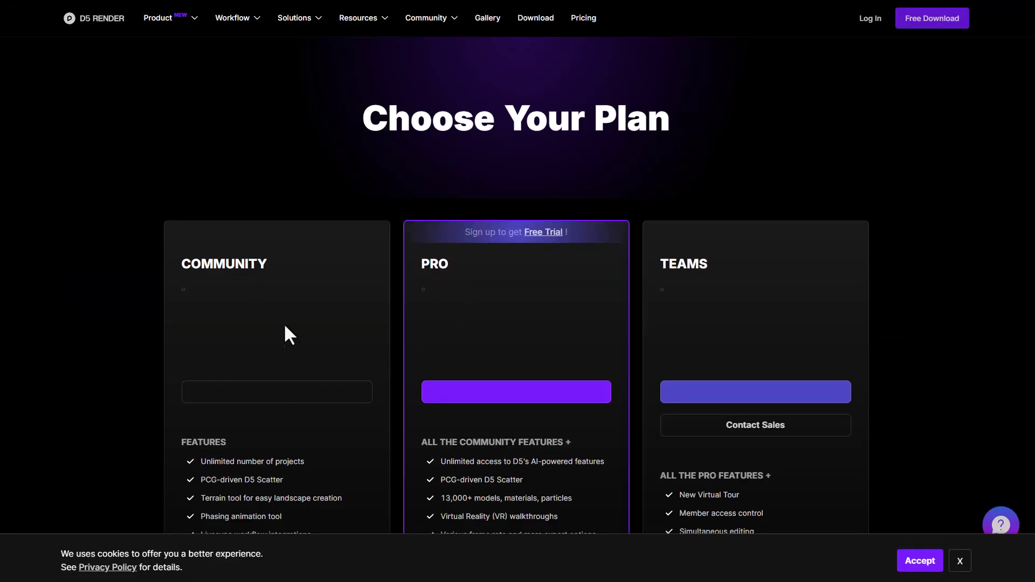
scroll(285, 315, down, 4)
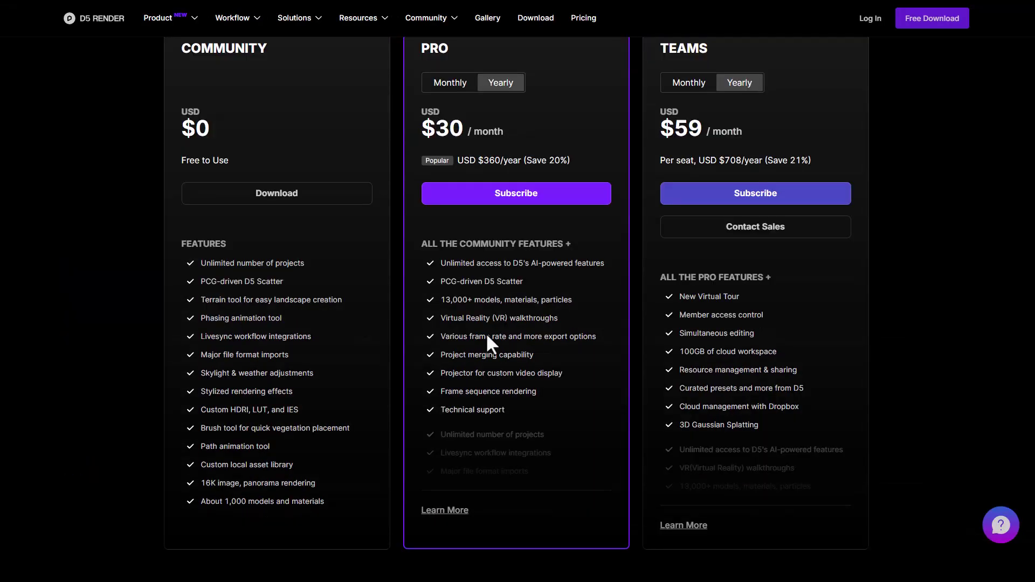
Open the website's download page and examine the D5 Sync plugins offered for the supported modelling programs.
click(546, 20)
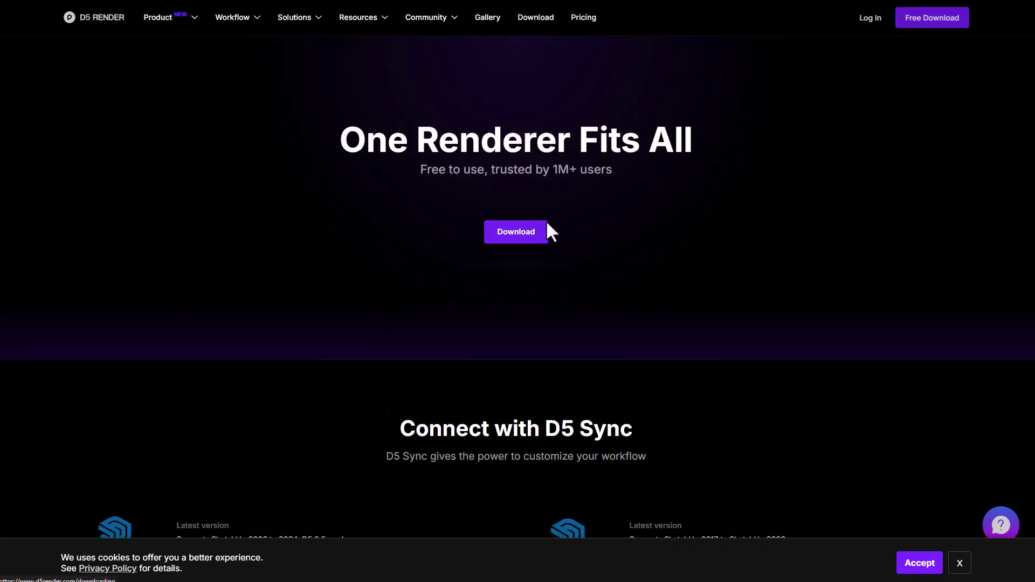
scroll(547, 232, down, 7)
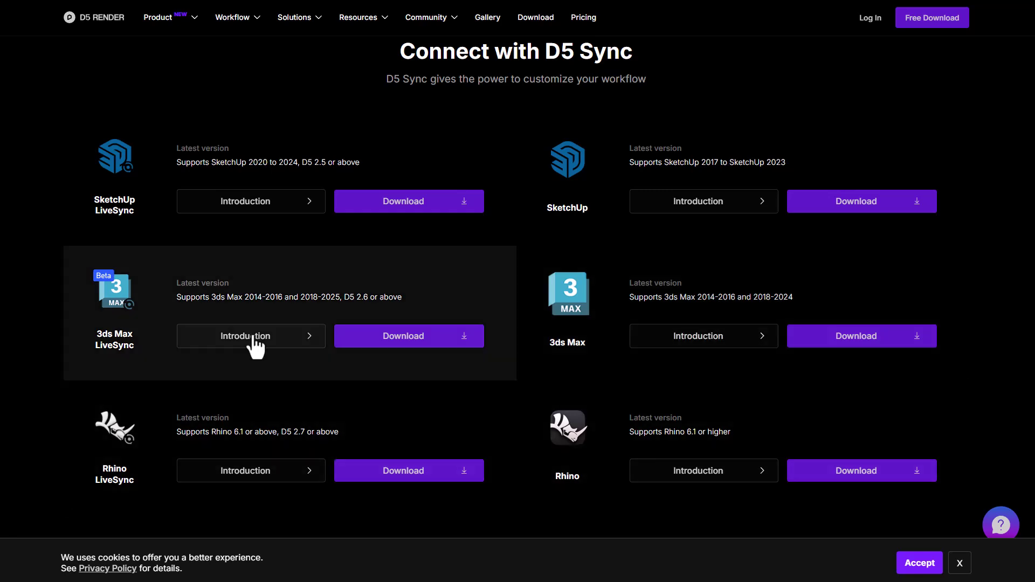
scroll(636, 218, down, 4)
scroll(326, 393, down, 2)
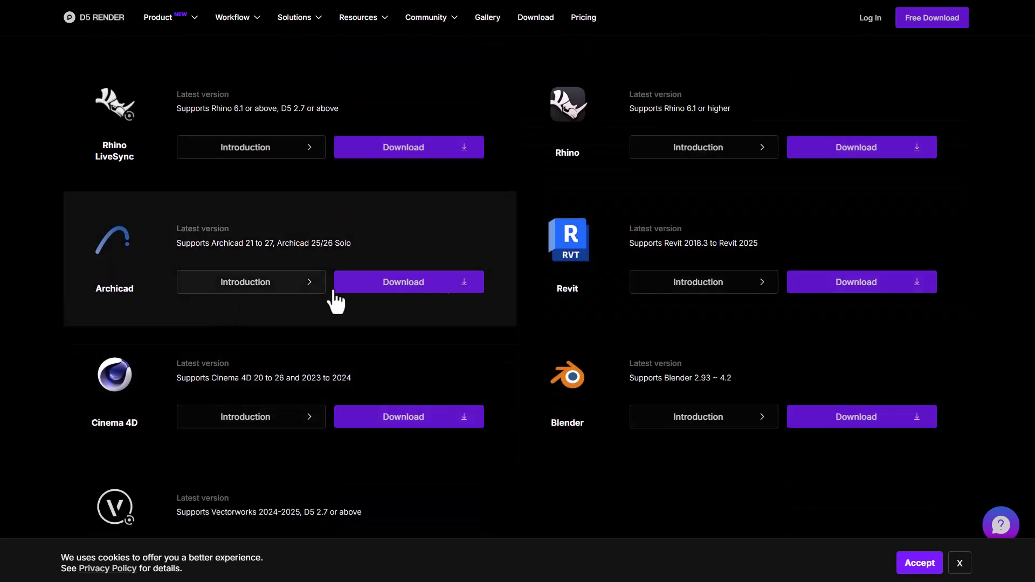
scroll(753, 291, down, 3)
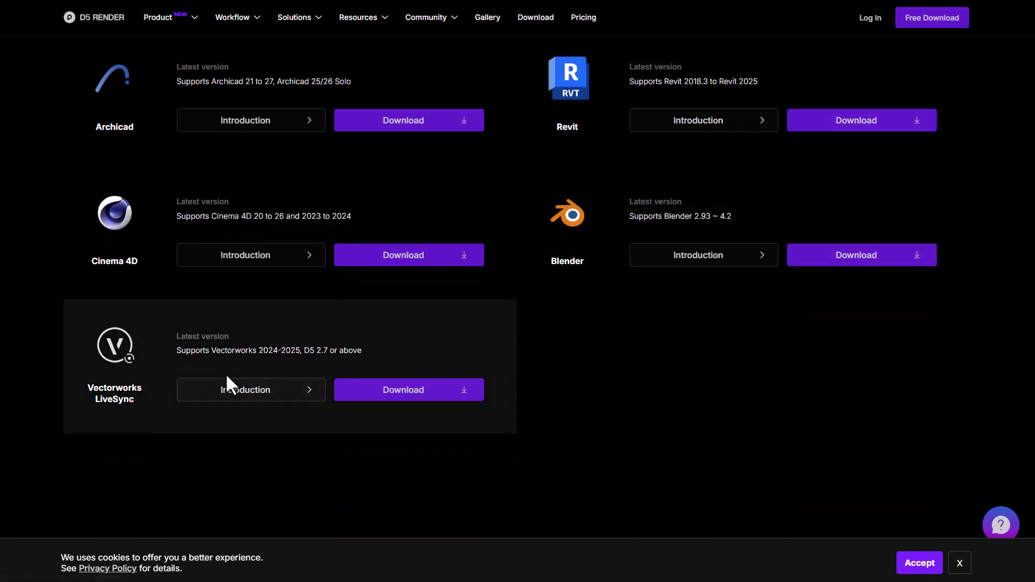
scroll(510, 403, up, 15)
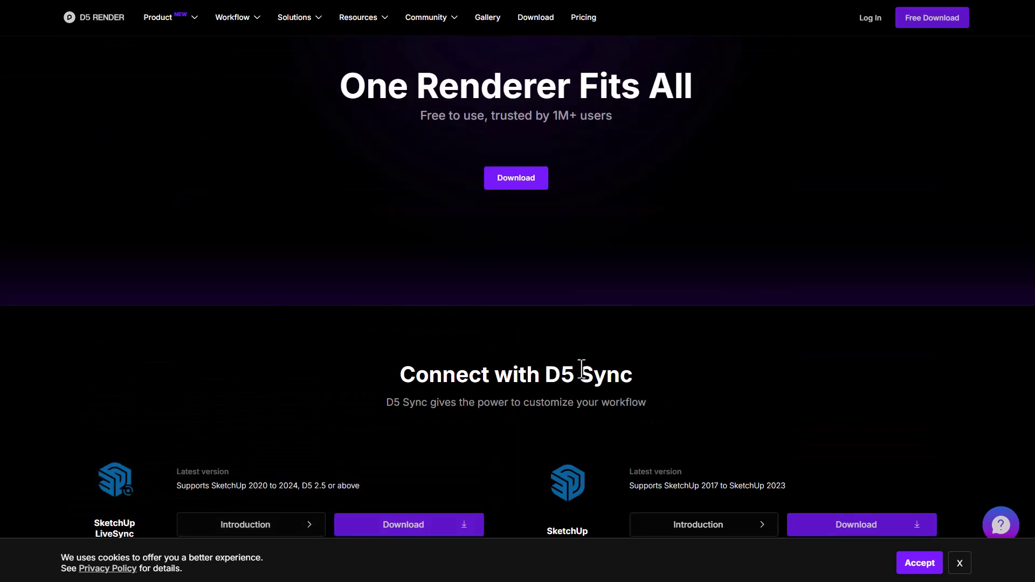